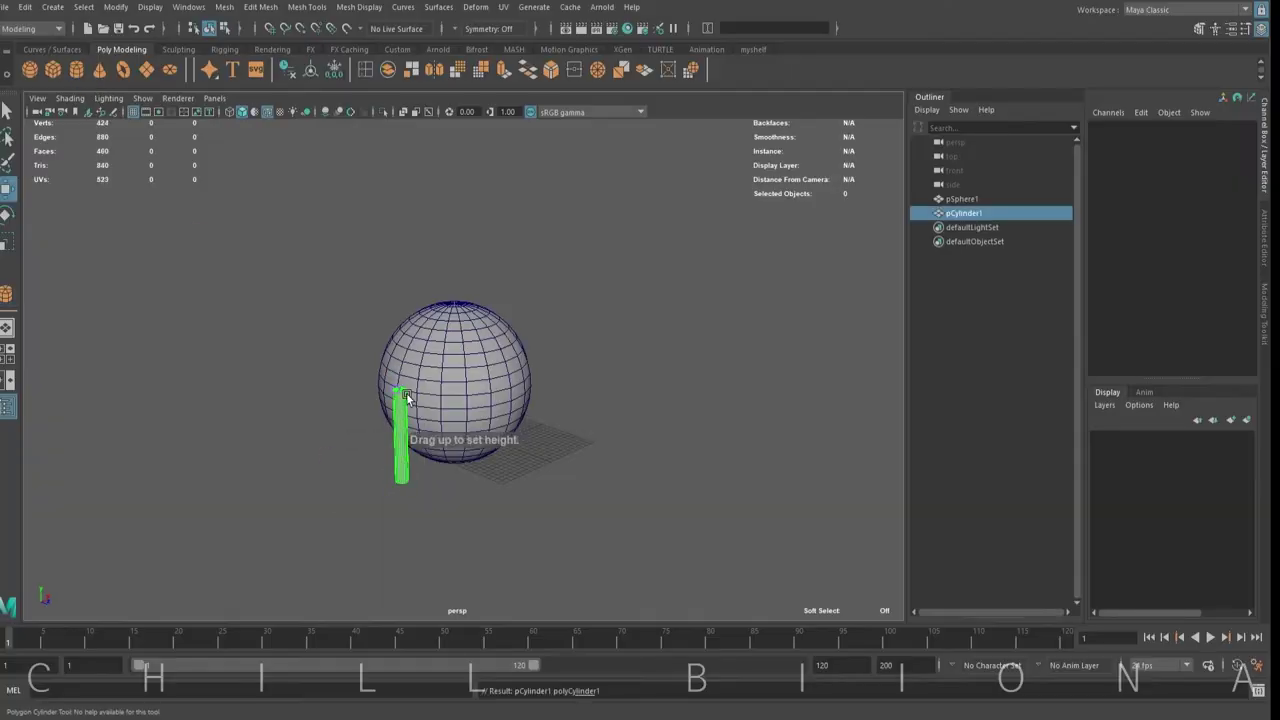
Scale the new cylinder down uniformly to about 0.43
{"action": "key", "text": "f"}
{"action": "key", "text": "r"}
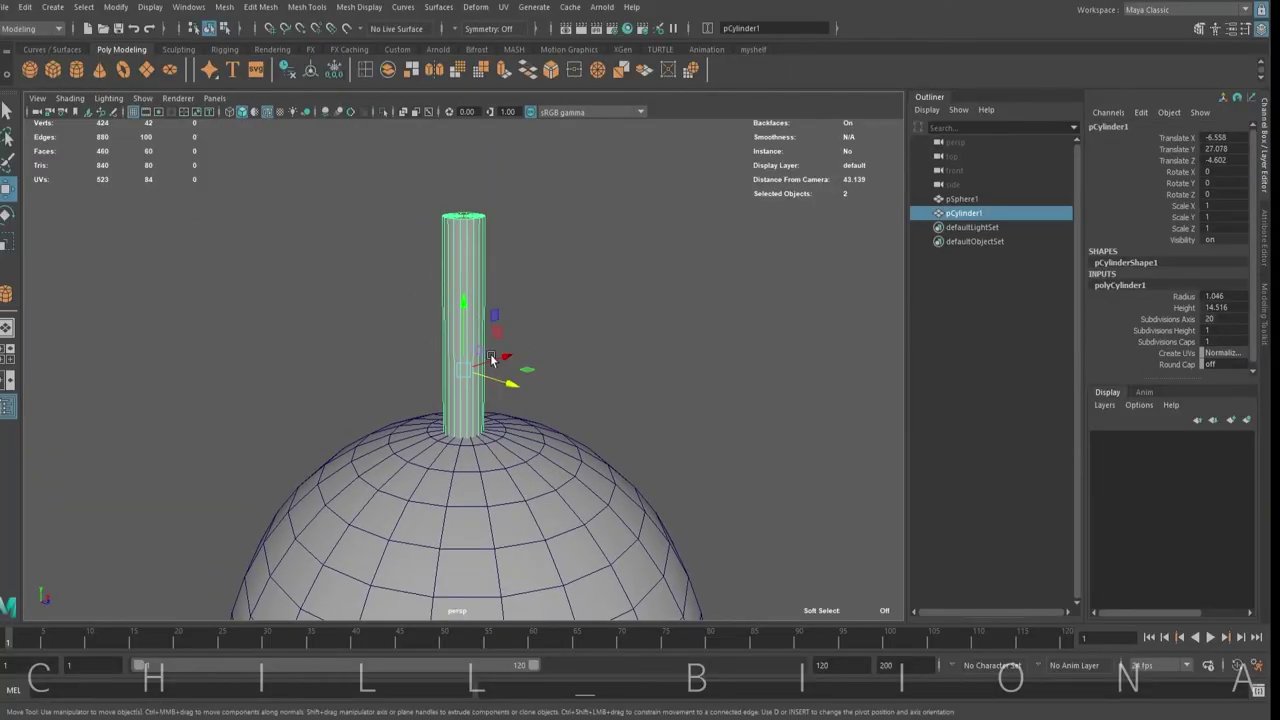
{"action": "left_click_drag", "start_coordinate": [463, 369], "coordinate": [383, 372]}
Insert a middle edge loop and shift it and the top end to start bending the cylinder
{"action": "key", "text": "w"}
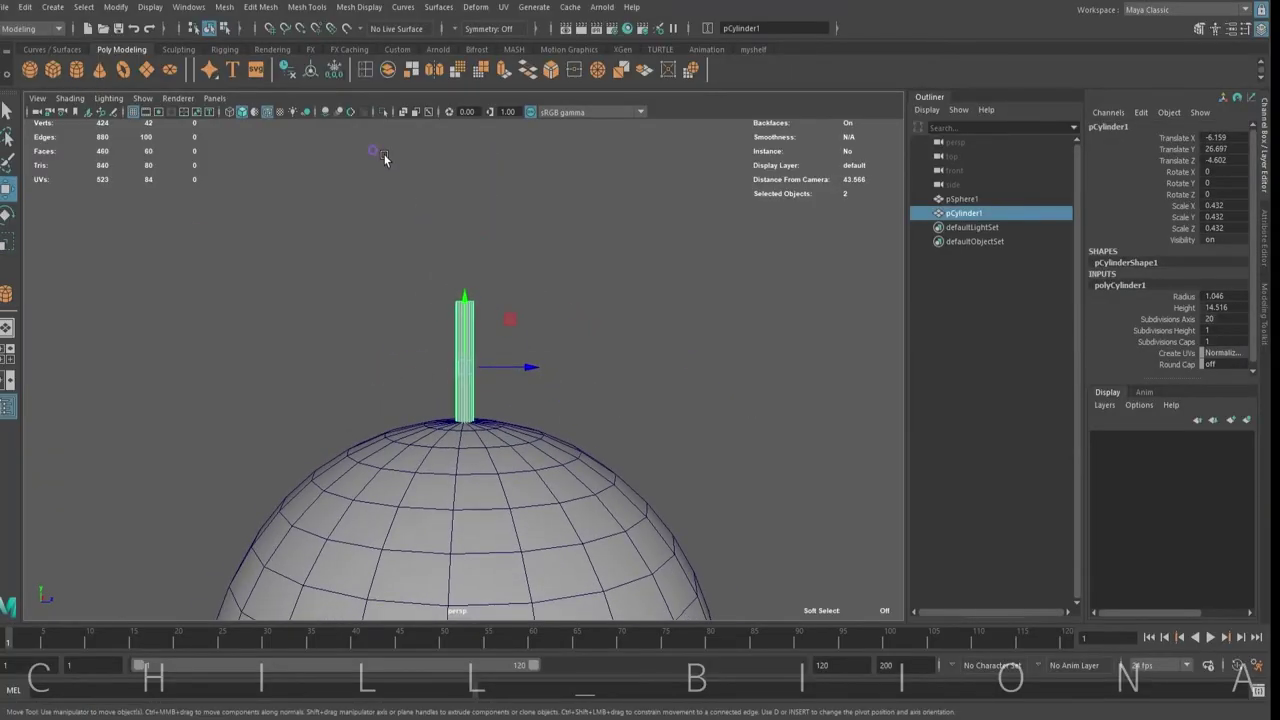
{"action": "left_click", "coordinate": [491, 374]}
{"action": "left_click_drag", "start_coordinate": [495, 368], "coordinate": [513, 372]}
{"action": "left_click_drag", "start_coordinate": [430, 278], "coordinate": [458, 294]}
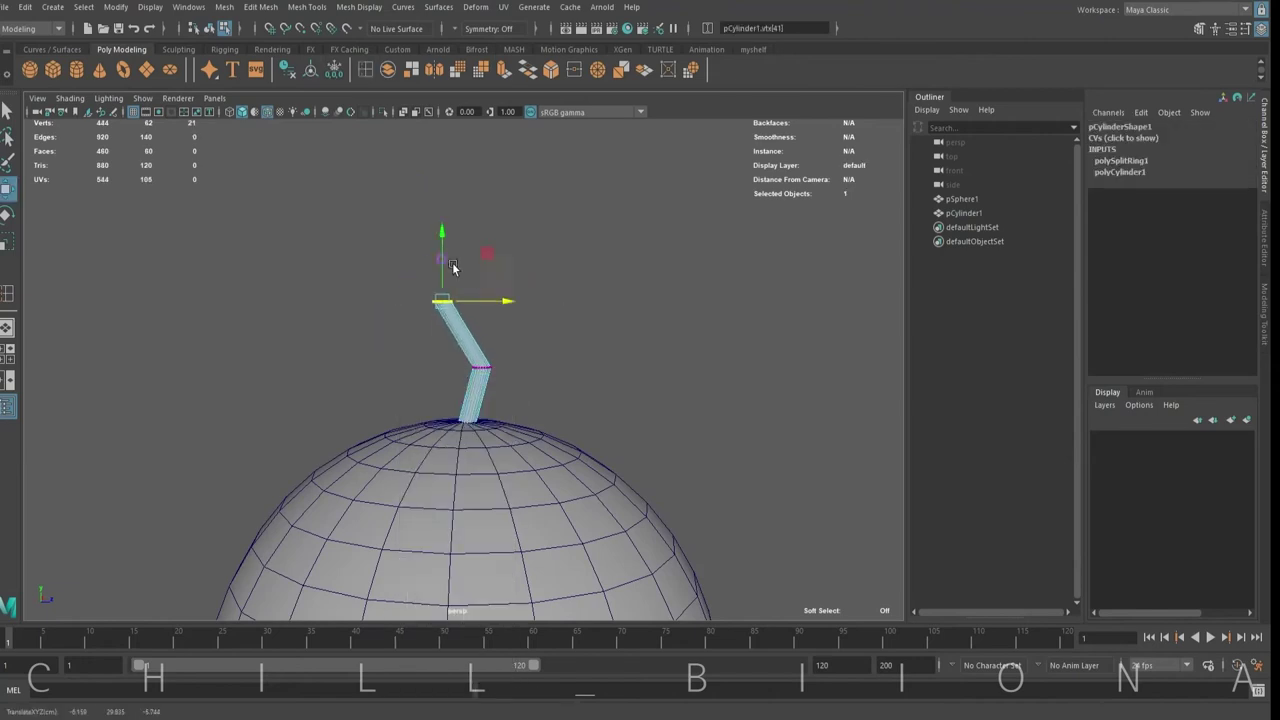
Add an edge loop near the top and rotate the top segment further over
{"action": "right_click_drag", "start_coordinate": [425, 288], "coordinate": [430, 300]}
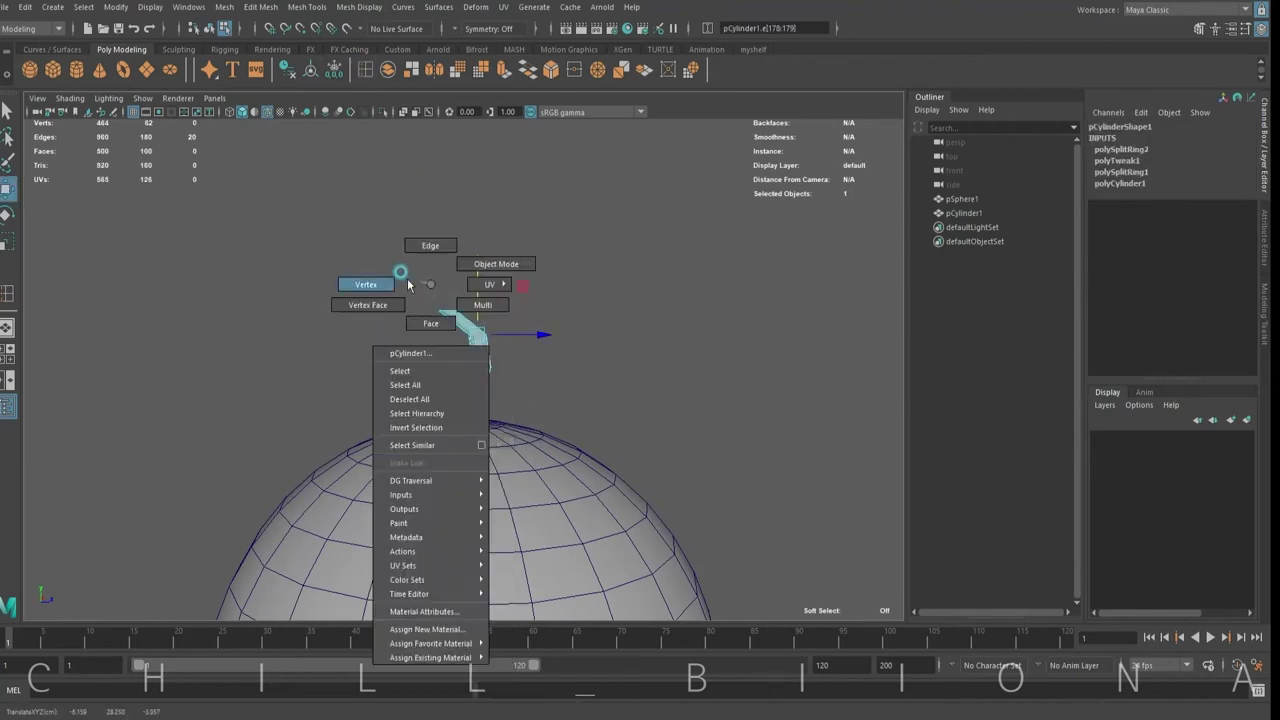
{"action": "key", "text": "e"}
{"action": "key", "text": "w"}
{"action": "mouse_move", "coordinate": [495, 278]}
{"action": "left_mouse_down"}
{"action": "mouse_move", "coordinate": [443, 273]}
{"action": "mouse_move", "coordinate": [512, 350]}
{"action": "left_mouse_up"}
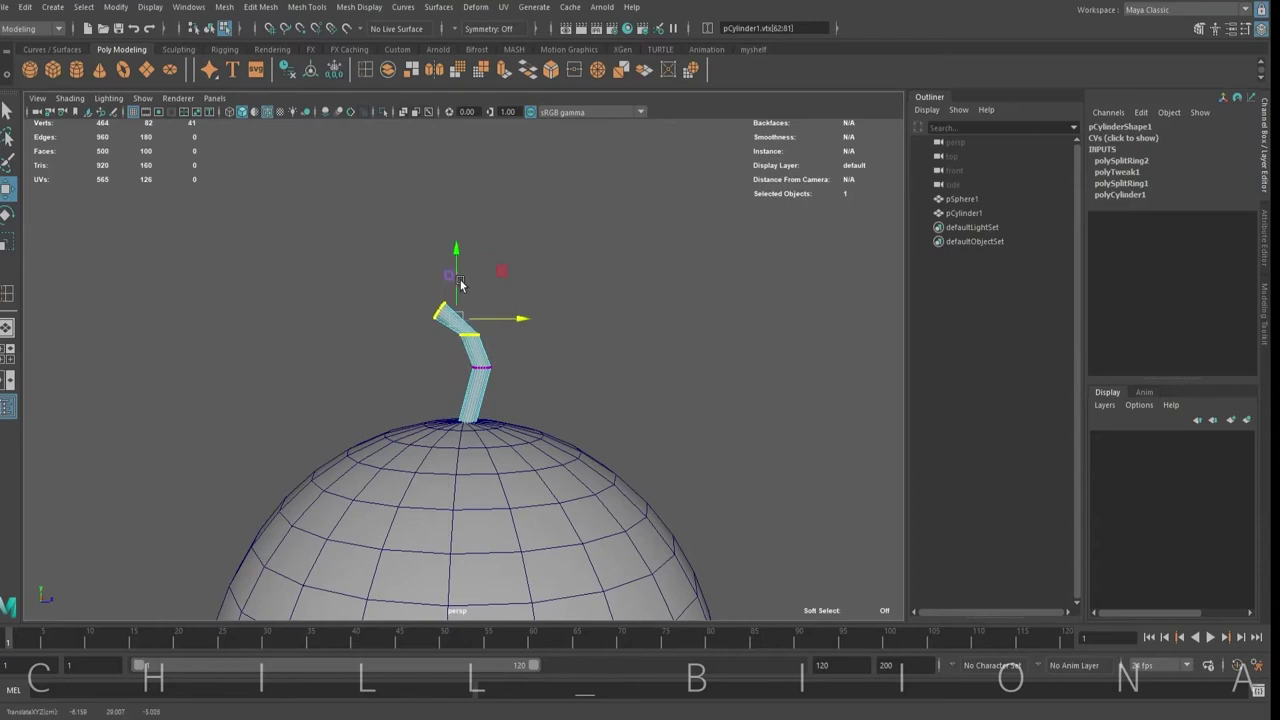
{"action": "key", "text": "w"}
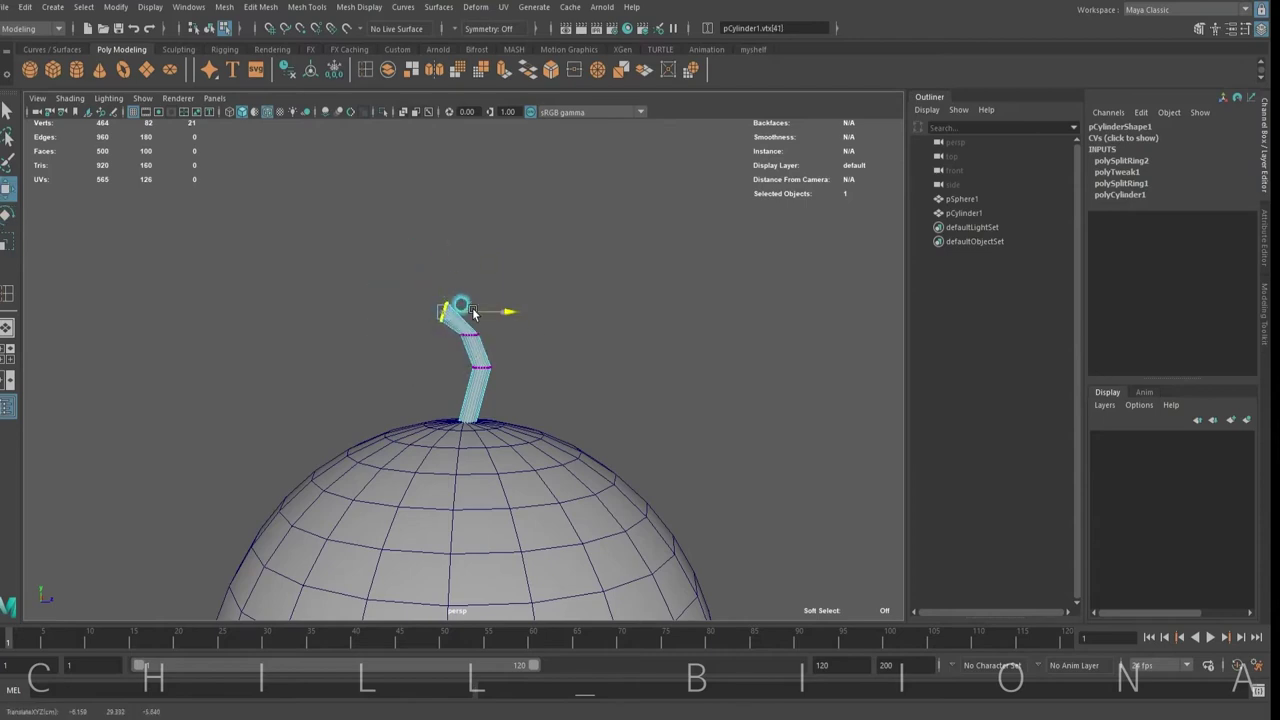
{"action": "key", "text": "e"}
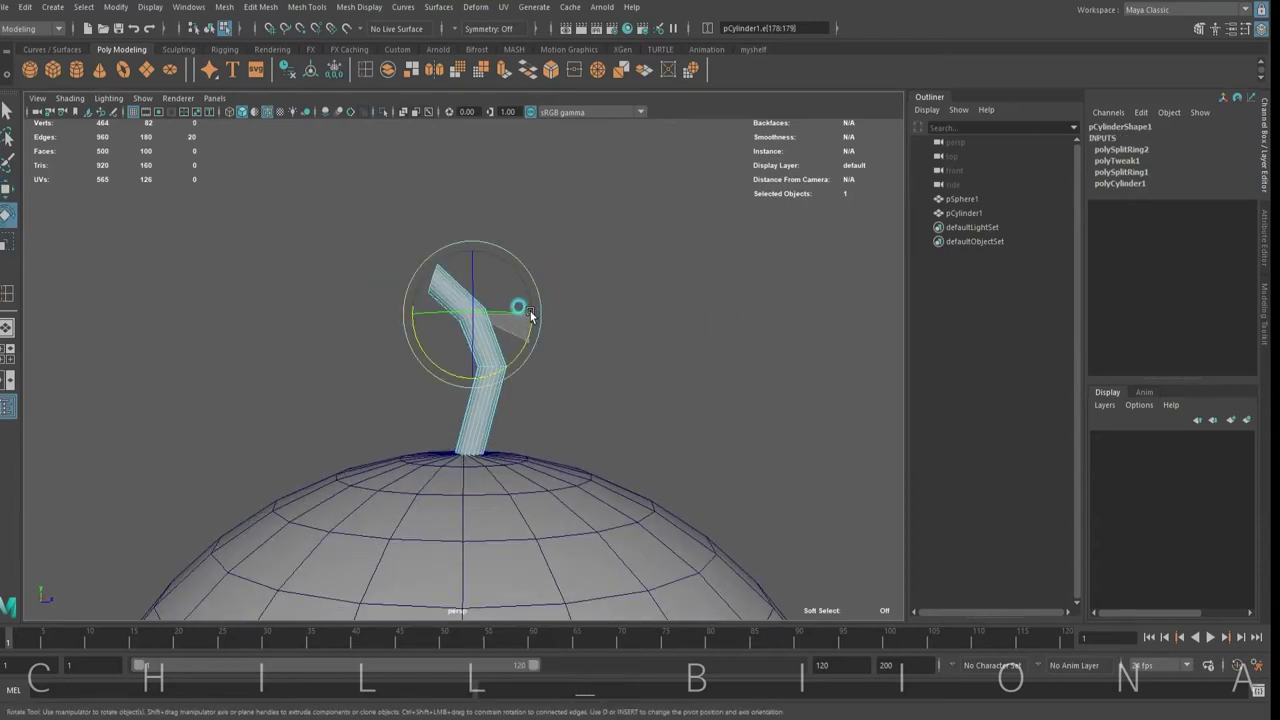
{"action": "left_click_drag", "start_coordinate": [573, 323], "coordinate": [608, 346]}
Select the tip vertices and add another edge loop near the tip
{"action": "left_click_drag", "start_coordinate": [354, 206], "coordinate": [423, 280]}
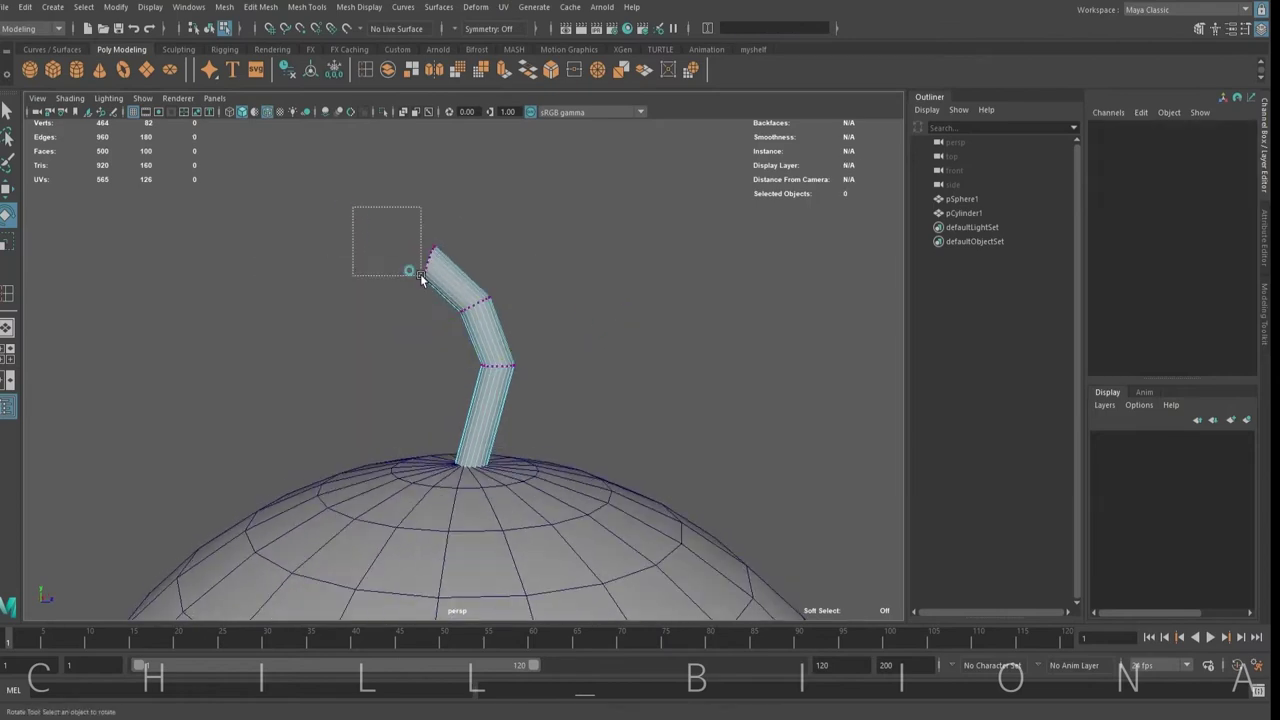
{"action": "key", "text": "w"}
{"action": "right_click_drag", "start_coordinate": [423, 268], "coordinate": [429, 283], "text": "shift"}
{"action": "left_click", "coordinate": [425, 265]}
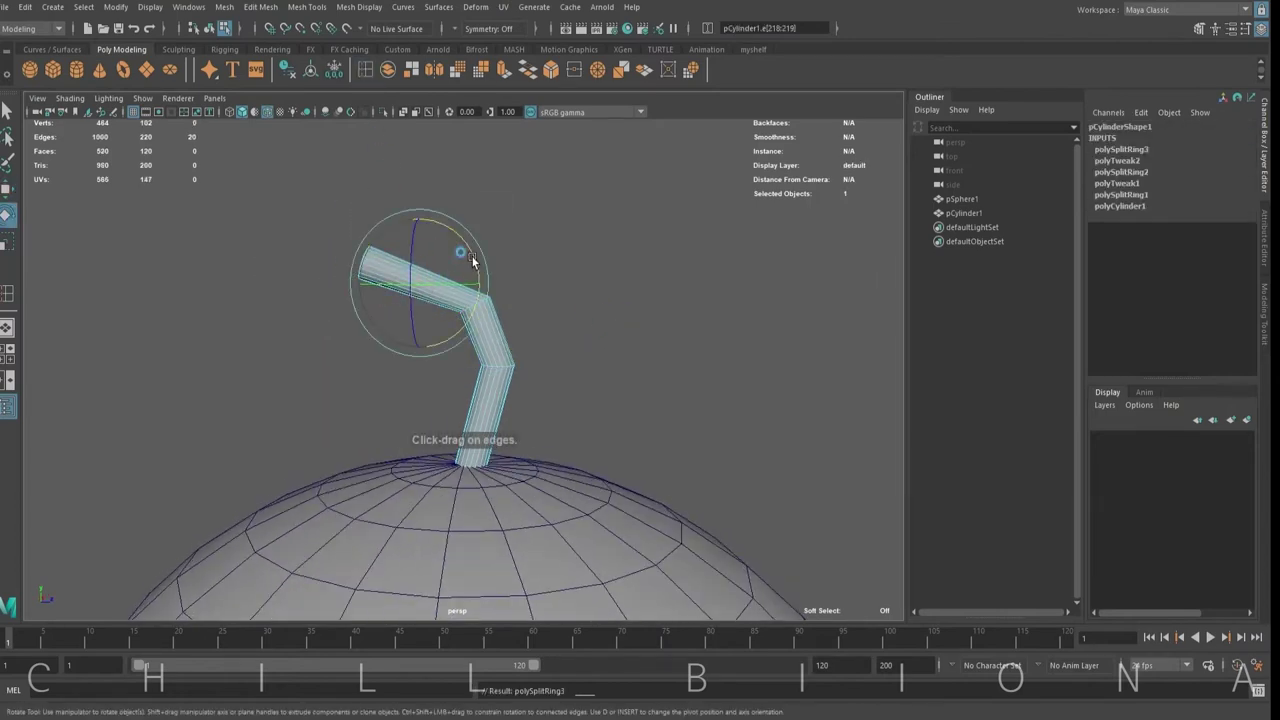
{"action": "key", "text": "w"}
Scale and rotate the stem's tip vertices
{"action": "left_click_drag", "start_coordinate": [480, 266], "coordinate": [434, 229], "text": "alt"}
{"action": "key", "text": "r"}
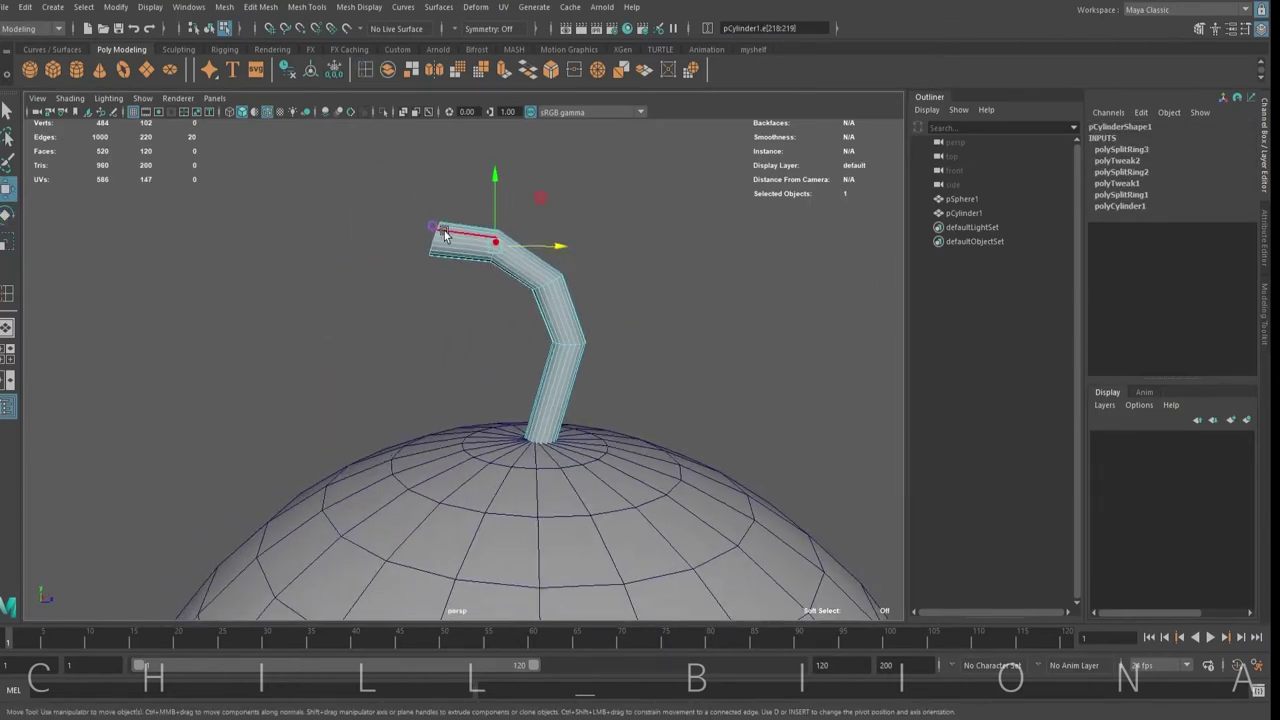
{"action": "key", "text": "e"}
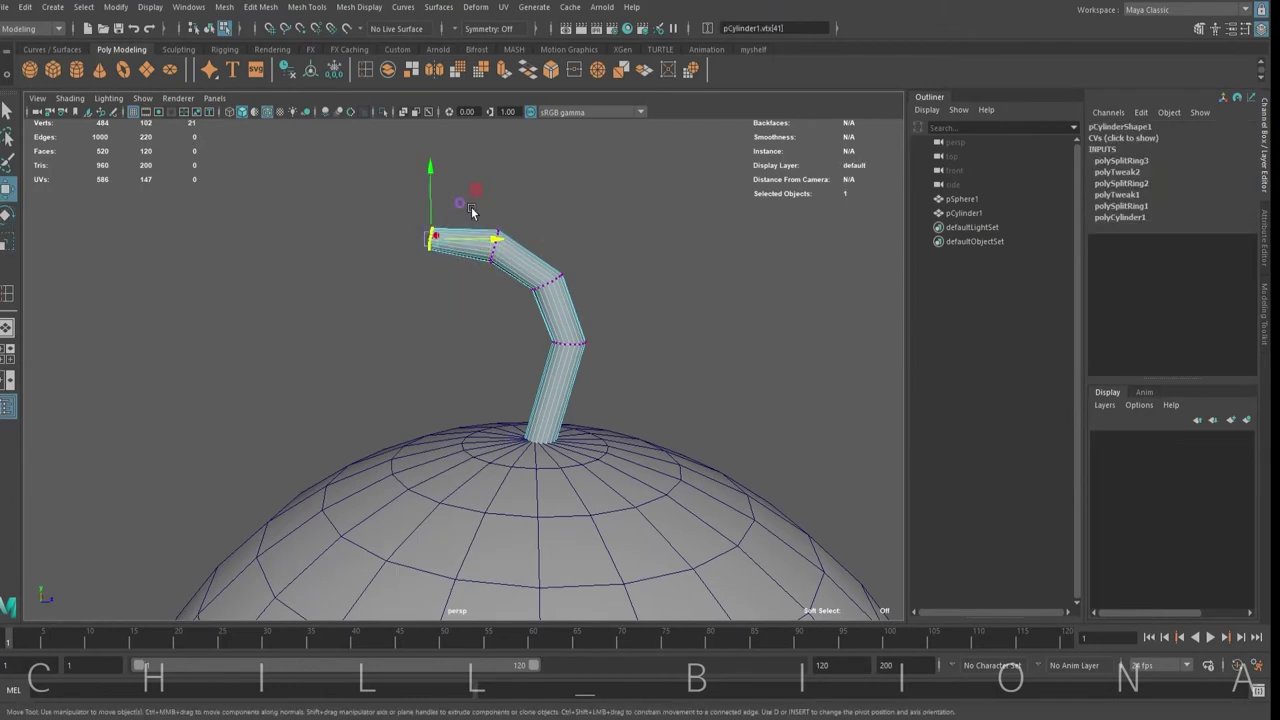
{"action": "scroll", "coordinate": [472, 212], "scroll_direction": "down", "scroll_amount": 3}
Tilt the whole stem so it leans slightly, then deselect it
{"action": "right_click_drag", "start_coordinate": [520, 331], "coordinate": [585, 315]}
{"action": "left_click_drag", "start_coordinate": [585, 315], "coordinate": [538, 377], "text": "alt"}
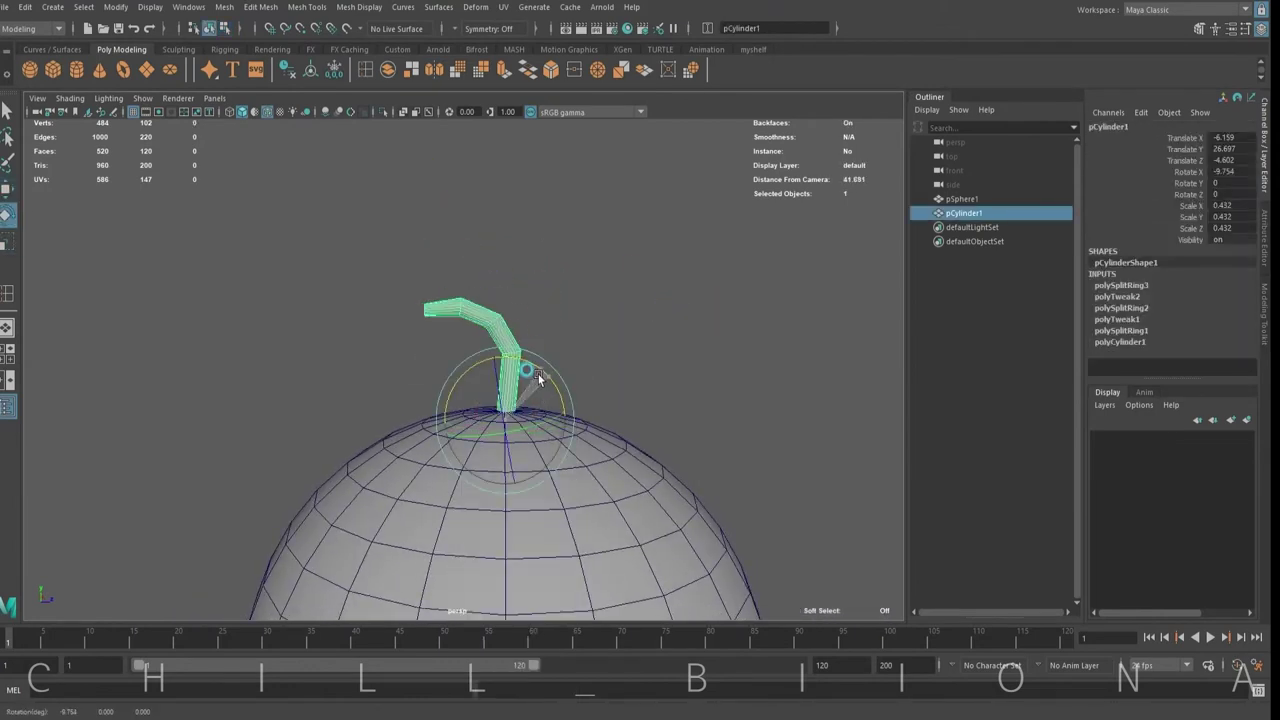
{"action": "key", "text": "w"}
{"action": "left_click", "coordinate": [643, 322]}
{"action": "scroll", "coordinate": [280, 322], "scroll_direction": "down", "scroll_amount": 3}
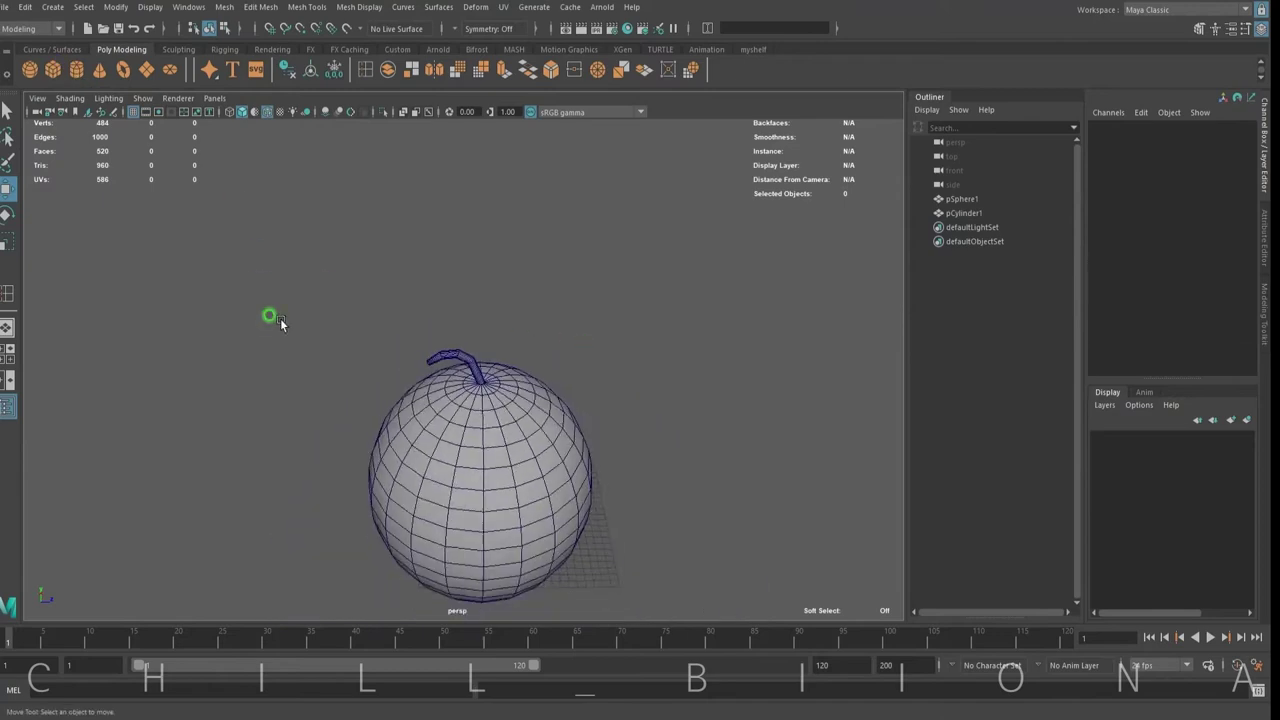
Create a second small cylinder near the stem and shrink it
{"action": "left_click_drag", "start_coordinate": [345, 507], "coordinate": [379, 385]}
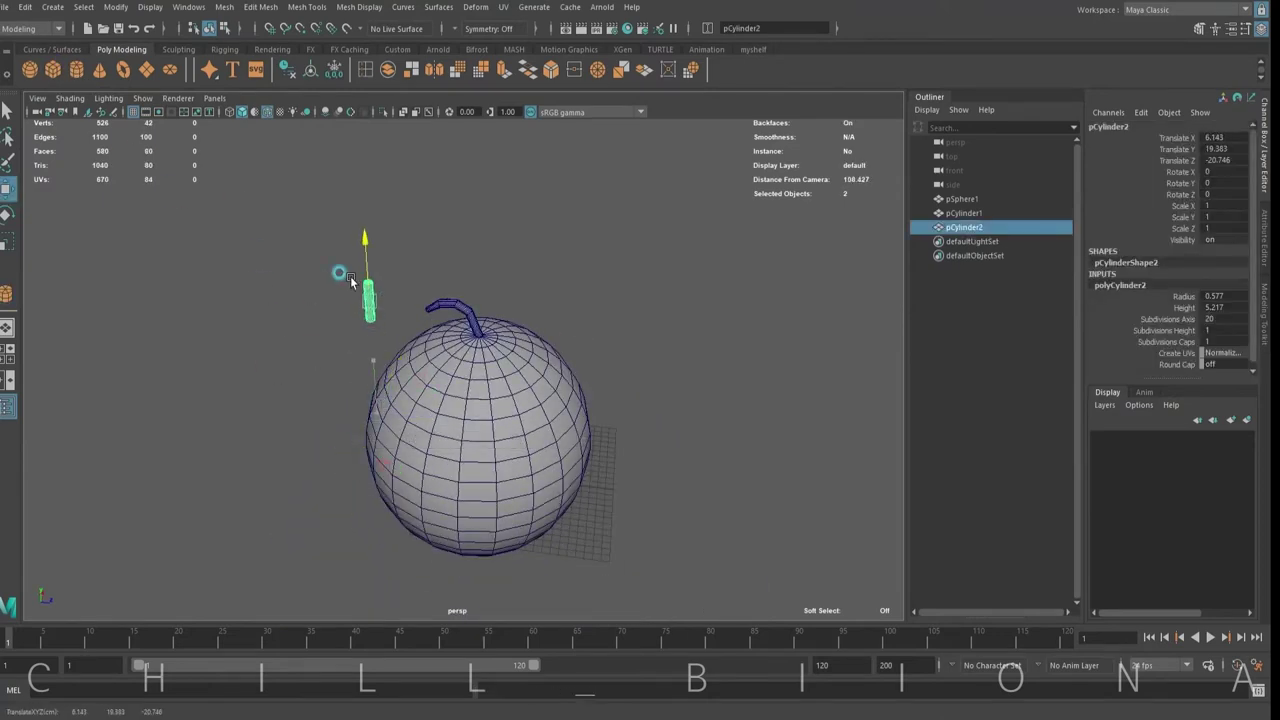
{"action": "mouse_move", "coordinate": [476, 350]}
{"action": "left_mouse_down", "text": "alt"}
{"action": "mouse_move", "coordinate": [418, 328]}
{"action": "mouse_move", "coordinate": [480, 357]}
{"action": "mouse_move", "coordinate": [471, 320]}
{"action": "mouse_move", "coordinate": [474, 366]}
{"action": "mouse_move", "coordinate": [428, 337]}
{"action": "left_mouse_up", "text": "alt"}
{"action": "key", "text": "f"}
{"action": "key", "text": "r"}
{"action": "left_click", "coordinate": [441, 353]}
{"action": "key", "text": "ctrl+z"}
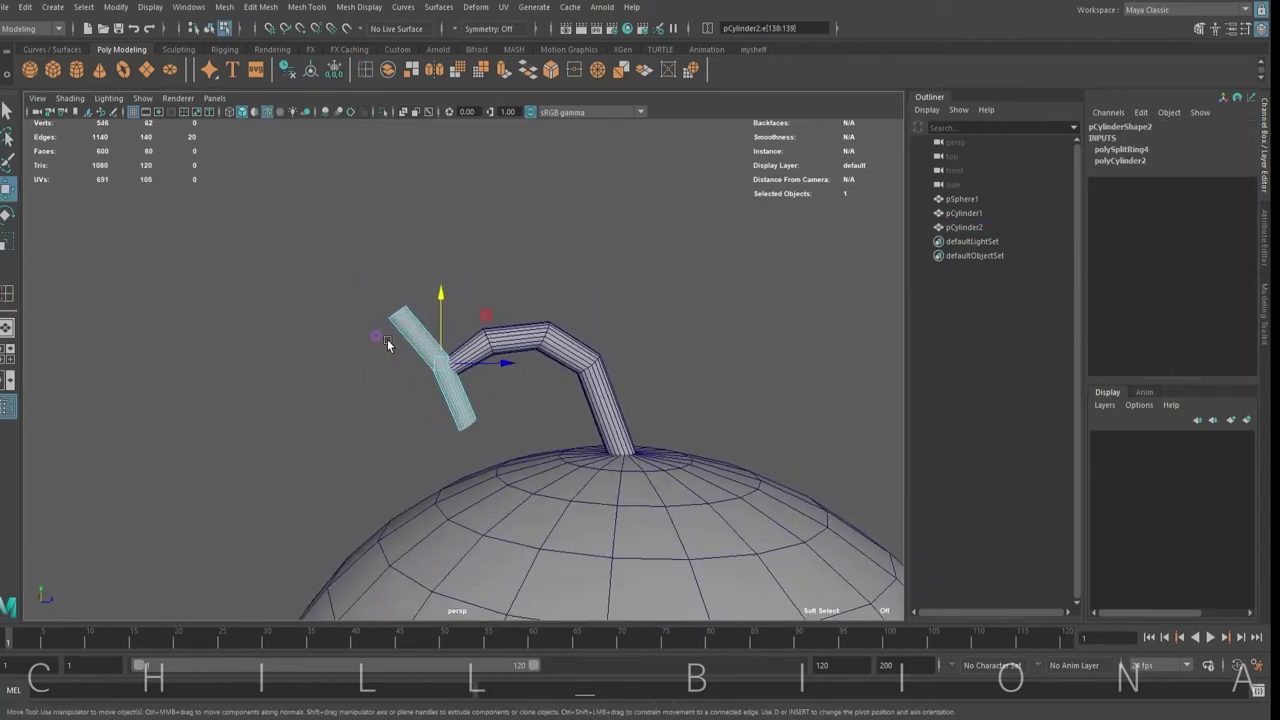
Place the small cylinder at an angle across the stem's tip
{"action": "key", "text": "F8"}
{"action": "key", "text": "e"}
{"action": "key", "text": "w"}
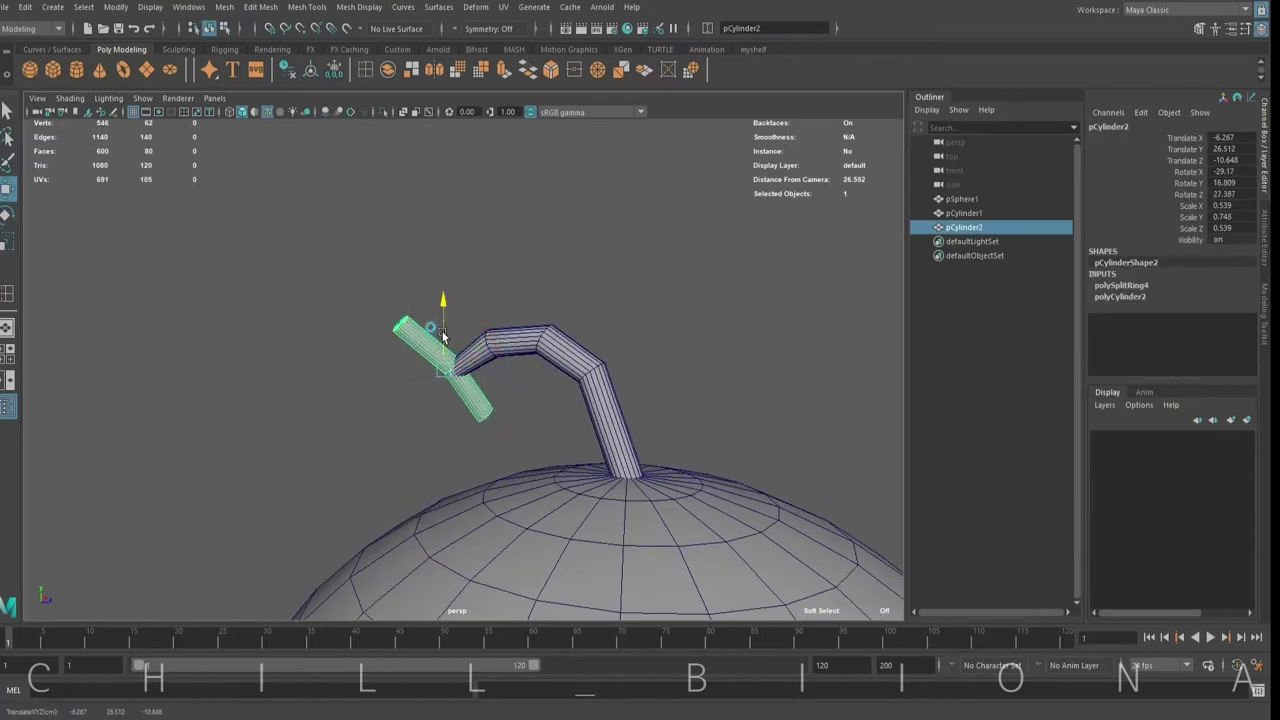
{"action": "mouse_move", "coordinate": [422, 393]}
{"action": "left_mouse_down", "text": "alt"}
{"action": "mouse_move", "coordinate": [597, 323]}
{"action": "mouse_move", "coordinate": [797, 286]}
{"action": "left_mouse_up", "text": "alt"}
{"action": "mouse_move", "coordinate": [797, 286]}
{"action": "right_mouse_down", "text": "alt"}
{"action": "mouse_move", "coordinate": [518, 376]}
{"action": "mouse_move", "coordinate": [457, 434]}
{"action": "right_mouse_up", "text": "alt"}
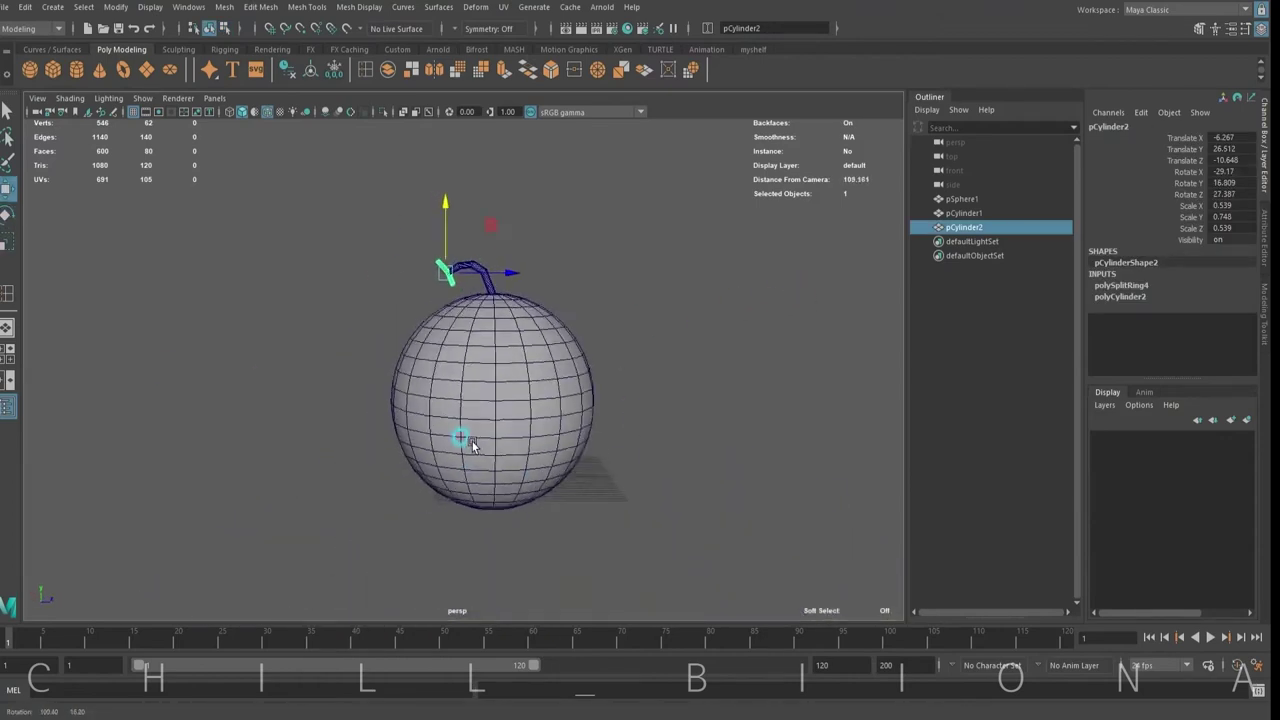
{"action": "left_click_drag", "start_coordinate": [457, 434], "coordinate": [589, 324]}
{"action": "mouse_move", "coordinate": [589, 324]}
{"action": "right_mouse_down", "text": "alt"}
{"action": "mouse_move", "coordinate": [560, 403]}
{"action": "mouse_move", "coordinate": [616, 428]}
{"action": "right_mouse_up", "text": "alt"}
{"action": "left_click", "coordinate": [612, 422]}
Duplicate the sphere, set the copy beside the original, and delete its top half
{"action": "left_click", "coordinate": [414, 371]}
{"action": "key", "text": "ctrl+d"}
{"action": "left_click_drag", "start_coordinate": [414, 371], "coordinate": [536, 349]}
{"action": "right_click_drag", "start_coordinate": [536, 349], "coordinate": [559, 367], "text": "alt"}
{"action": "double_click", "coordinate": [559, 370]}
{"action": "left_click_drag", "start_coordinate": [490, 240], "coordinate": [745, 372]}
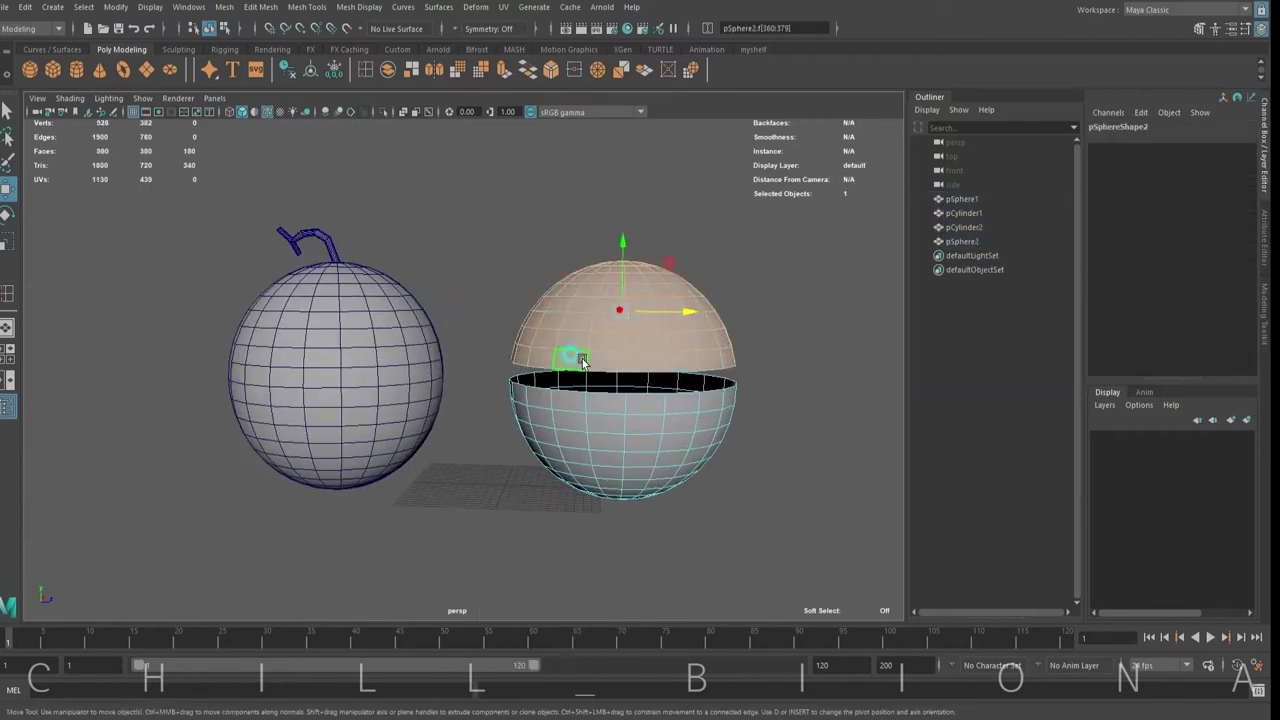
{"action": "key", "text": "Delete"}
Cap the half-sphere's open border edge loop with Fill Hole
{"action": "mouse_move", "coordinate": [580, 360]}
{"action": "left_mouse_down", "text": "alt"}
{"action": "mouse_move", "coordinate": [663, 334]}
{"action": "mouse_move", "coordinate": [527, 266]}
{"action": "left_mouse_up", "text": "alt"}
{"action": "right_click_drag", "start_coordinate": [527, 266], "coordinate": [532, 243]}
{"action": "double_click", "coordinate": [527, 325]}
{"action": "left_click", "coordinate": [491, 70]}
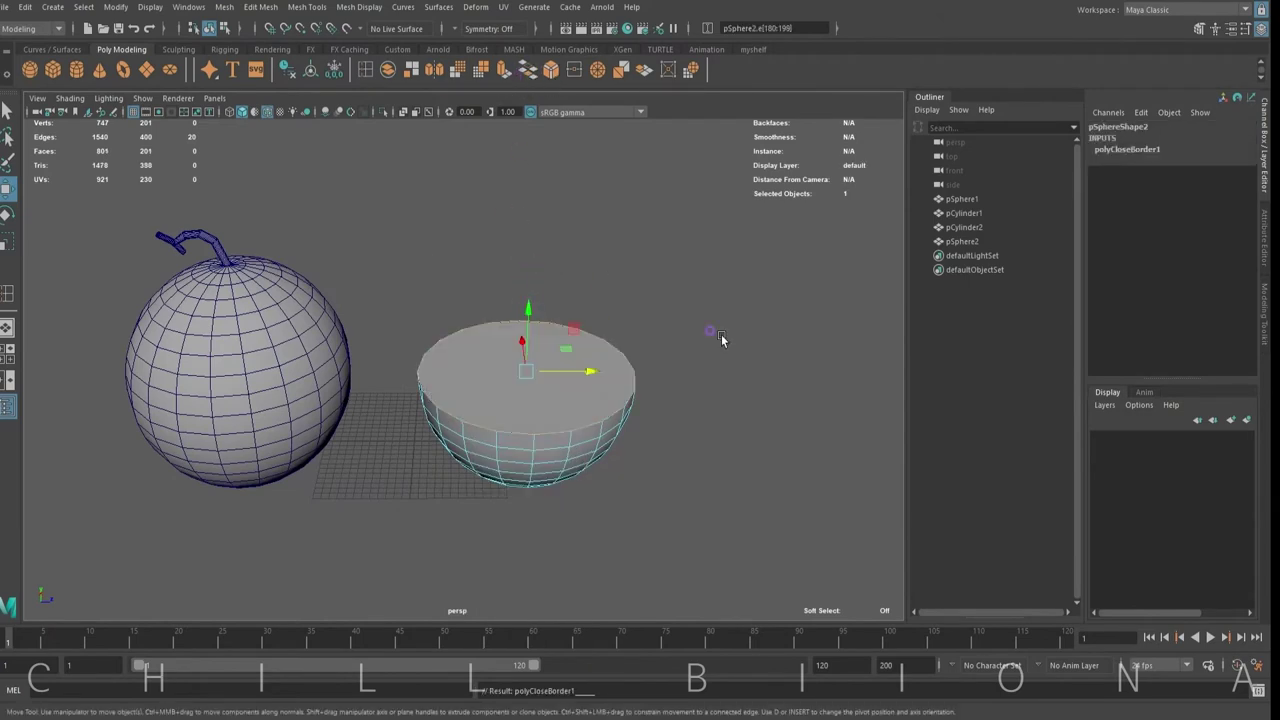
{"action": "mouse_move", "coordinate": [720, 340]}
{"action": "left_mouse_down", "text": "alt"}
{"action": "mouse_move", "coordinate": [743, 337]}
{"action": "mouse_move", "coordinate": [581, 391]}
{"action": "mouse_move", "coordinate": [928, 200]}
{"action": "left_mouse_up", "text": "alt"}
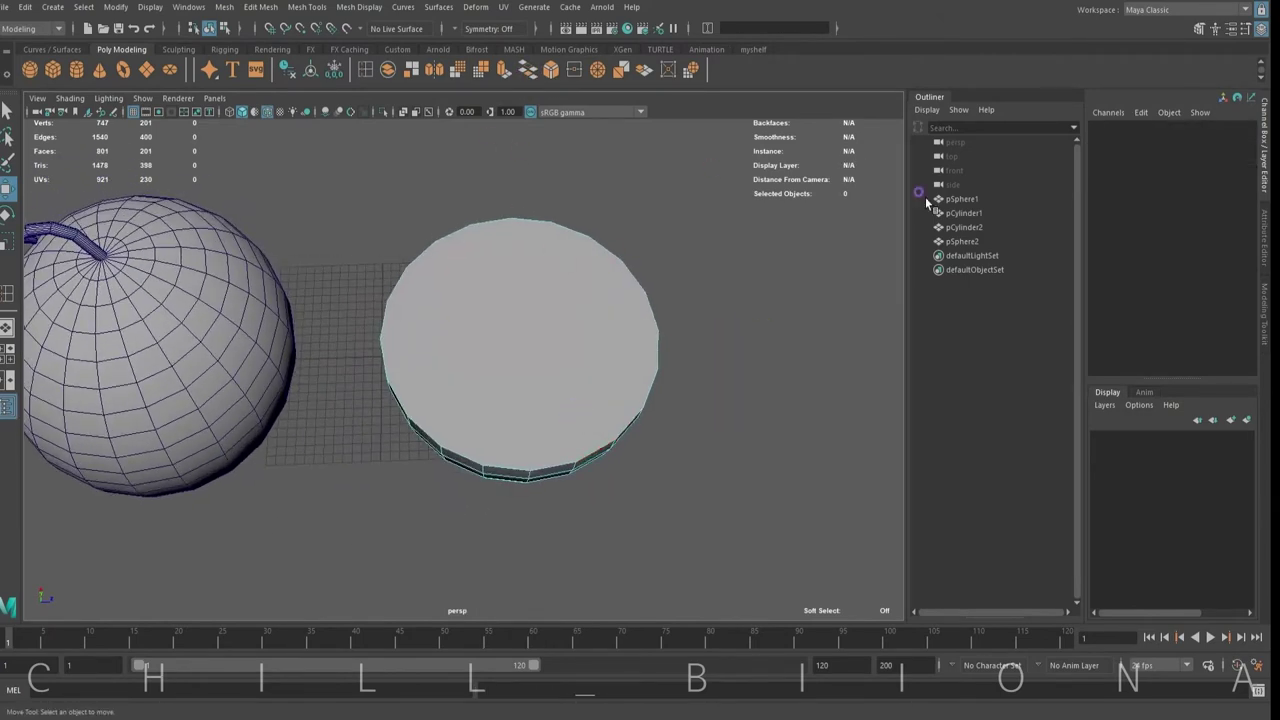
Cut new edge lines across the half-sphere's flat cap with Multi-Cut
{"action": "left_click", "coordinate": [1198, 30]}
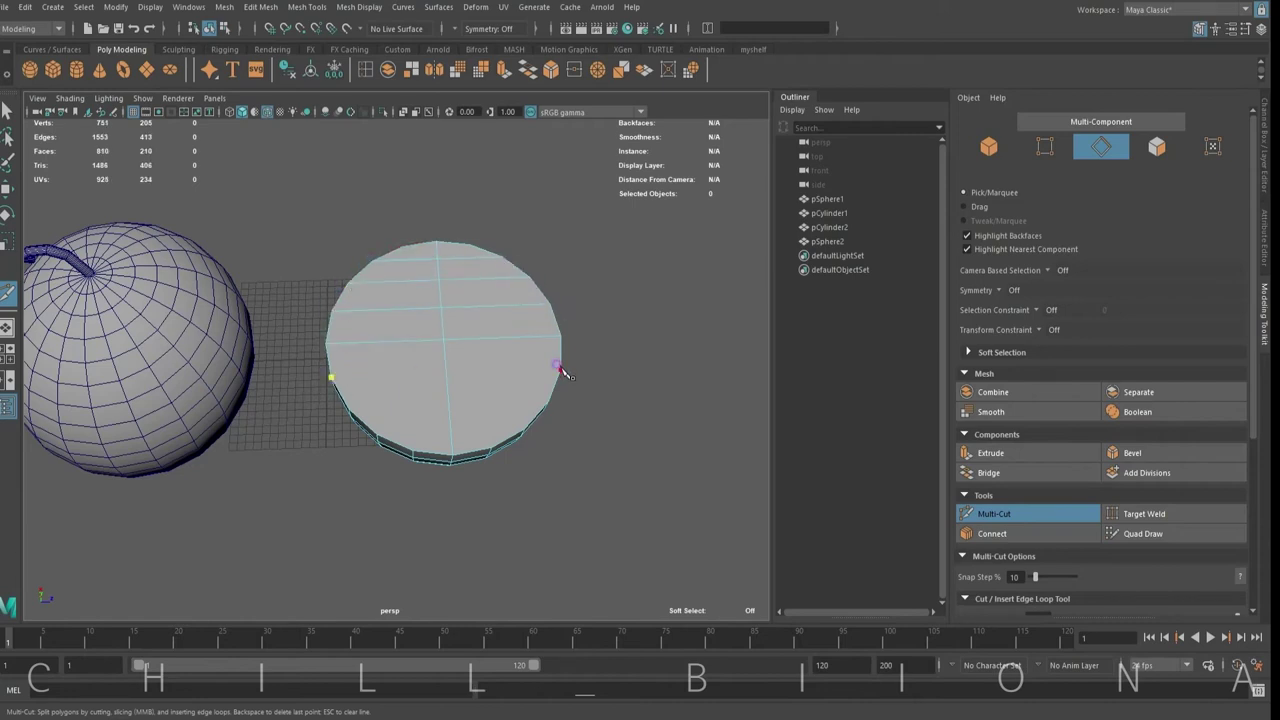
{"action": "left_click_drag", "start_coordinate": [150, 220], "coordinate": [395, 245], "text": "alt"}
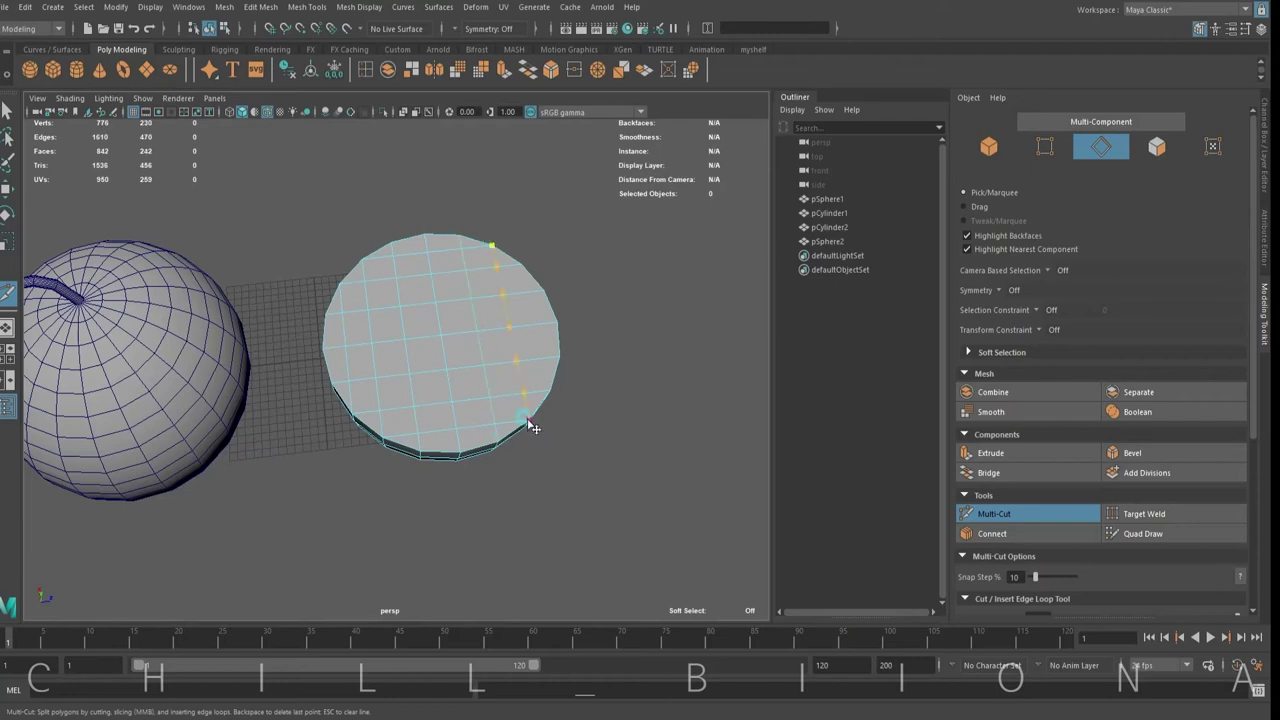
{"action": "key", "text": "t"}
{"action": "left_click_drag", "start_coordinate": [533, 428], "coordinate": [643, 342], "text": "alt"}
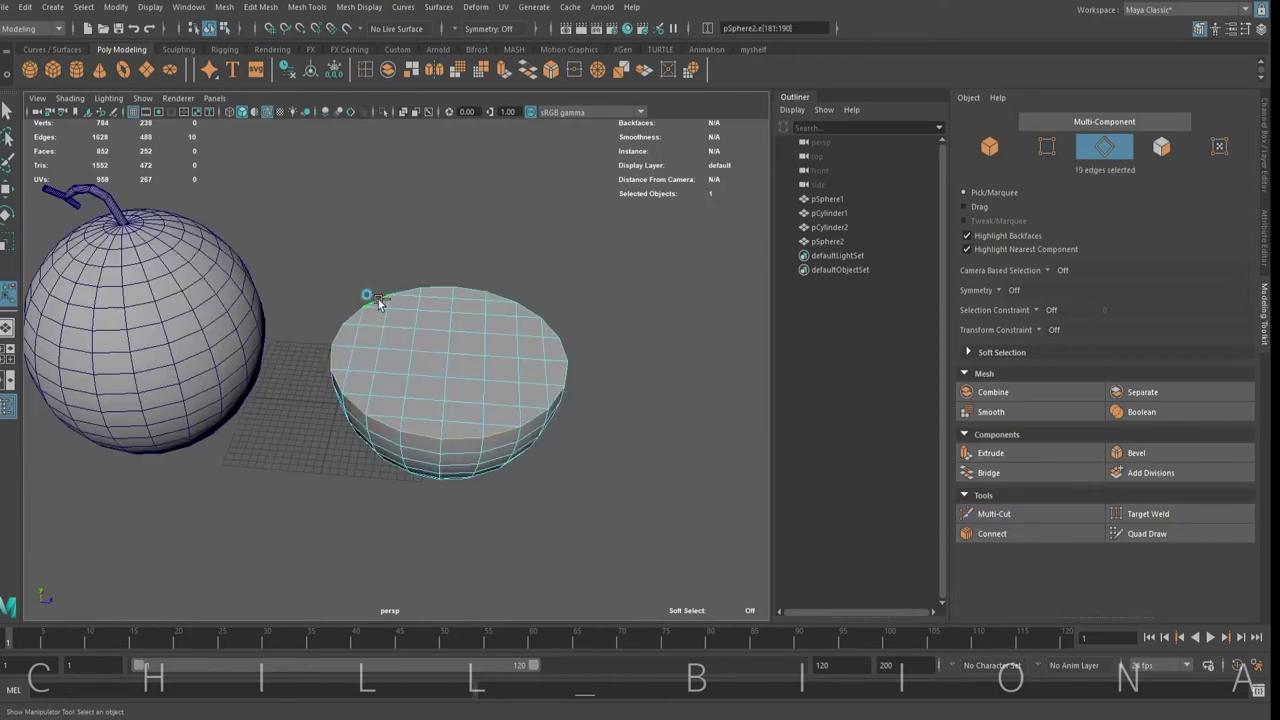
Bevel the rim edges into a narrow band and scale the top rim vertices
{"action": "key", "text": "ctrl+z"}
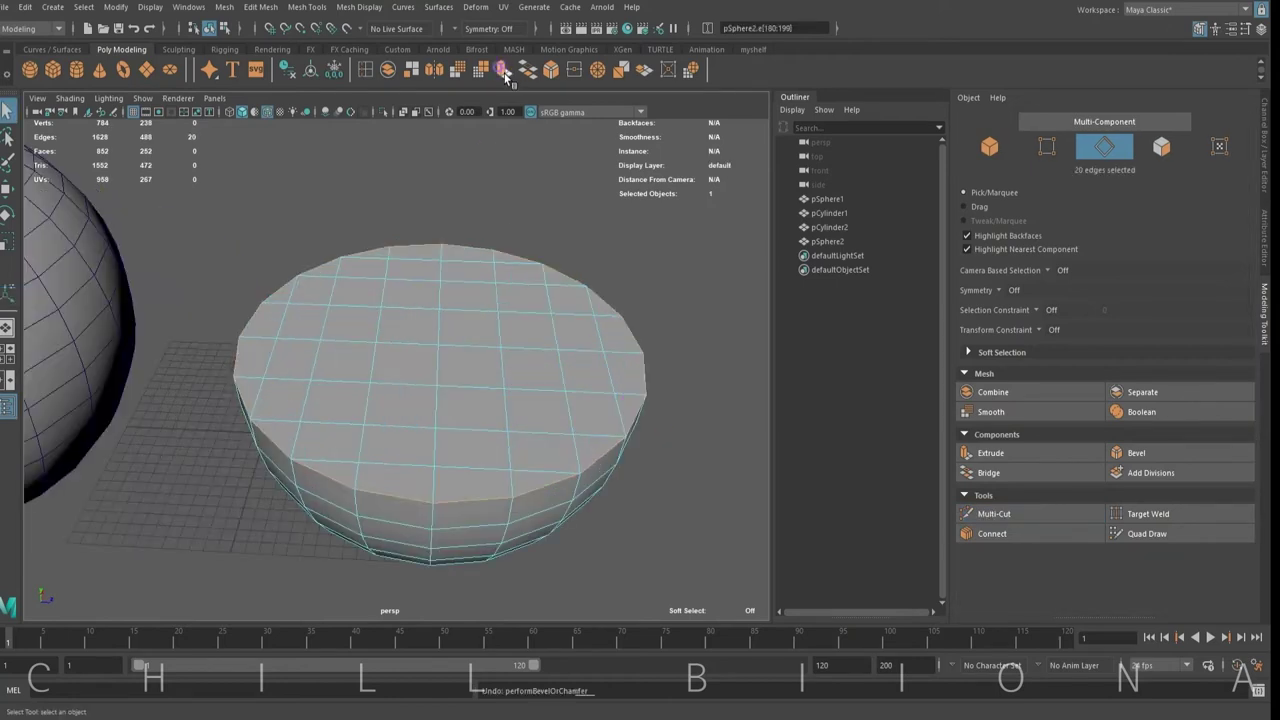
{"action": "left_click", "coordinate": [503, 71]}
{"action": "left_click_drag", "start_coordinate": [659, 316], "coordinate": [574, 268], "text": "alt"}
{"action": "key", "text": "F9"}
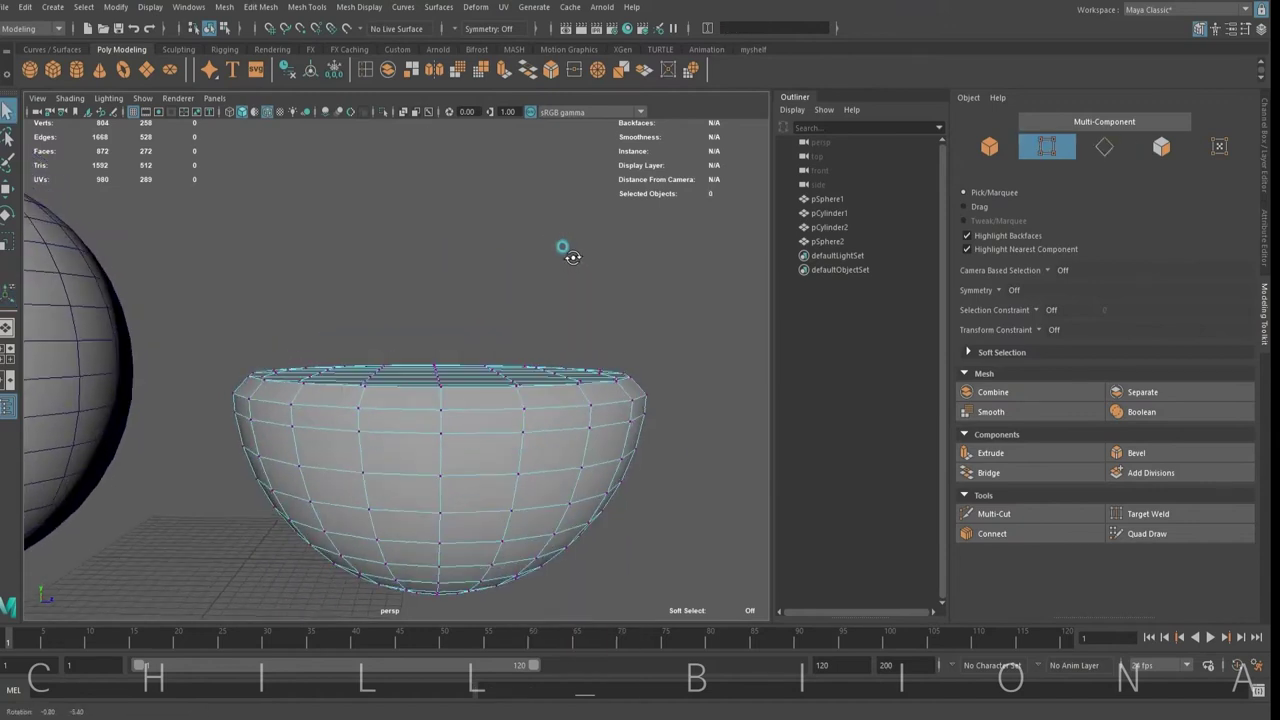
{"action": "left_click_drag", "start_coordinate": [180, 323], "coordinate": [698, 373]}
{"action": "key", "text": "r"}
{"action": "mouse_move", "coordinate": [435, 333]}
{"action": "left_mouse_down", "text": "alt"}
{"action": "mouse_move", "coordinate": [529, 463]}
{"action": "mouse_move", "coordinate": [614, 360]}
{"action": "mouse_move", "coordinate": [571, 371]}
{"action": "mouse_move", "coordinate": [617, 395]}
{"action": "mouse_move", "coordinate": [343, 297]}
{"action": "mouse_move", "coordinate": [457, 326]}
{"action": "mouse_move", "coordinate": [414, 286]}
{"action": "mouse_move", "coordinate": [236, 360]}
{"action": "mouse_move", "coordinate": [189, 277]}
{"action": "mouse_move", "coordinate": [457, 303]}
{"action": "mouse_move", "coordinate": [295, 290]}
{"action": "mouse_move", "coordinate": [307, 368]}
{"action": "left_mouse_up", "text": "alt"}
{"action": "key", "text": "F8"}
{"action": "key", "text": "w"}
Create a new polygon box on the grid and give it its height
{"action": "scroll", "coordinate": [543, 357], "scroll_direction": "up", "scroll_amount": 5}
{"action": "right_click_drag", "start_coordinate": [500, 420], "coordinate": [471, 457], "text": "shift"}
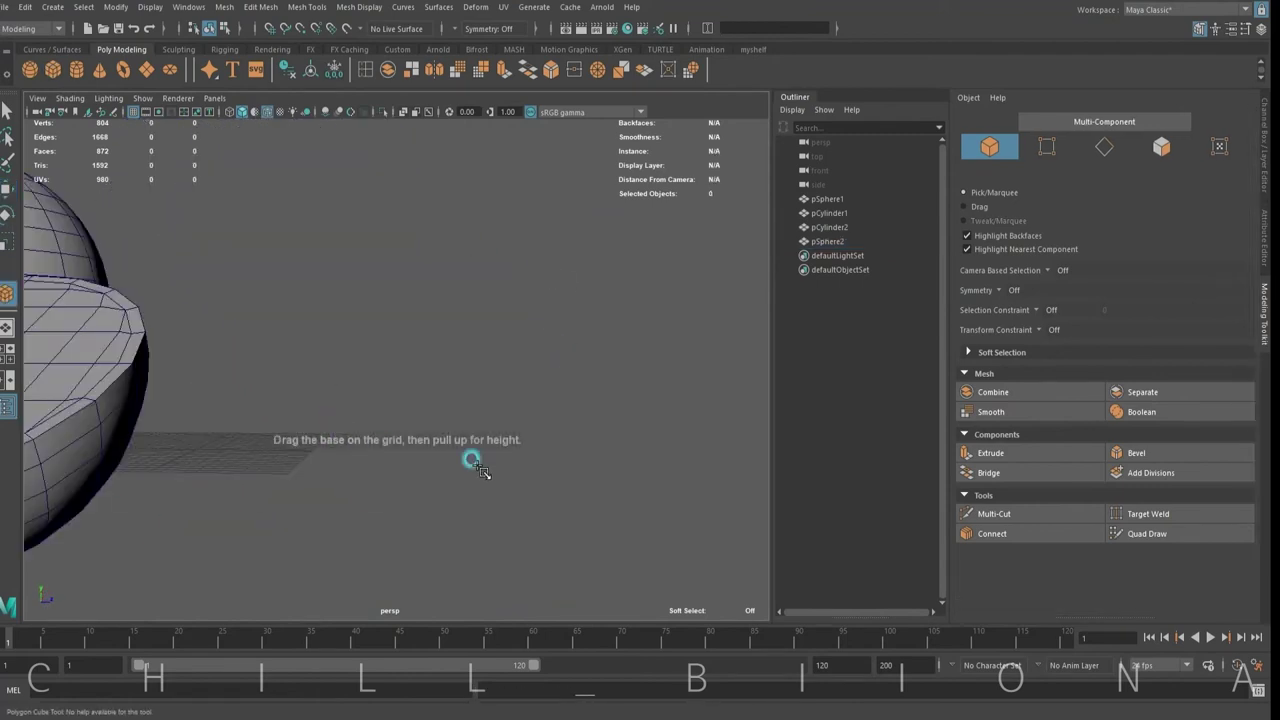
{"action": "left_click_drag", "start_coordinate": [474, 405], "coordinate": [474, 300]}
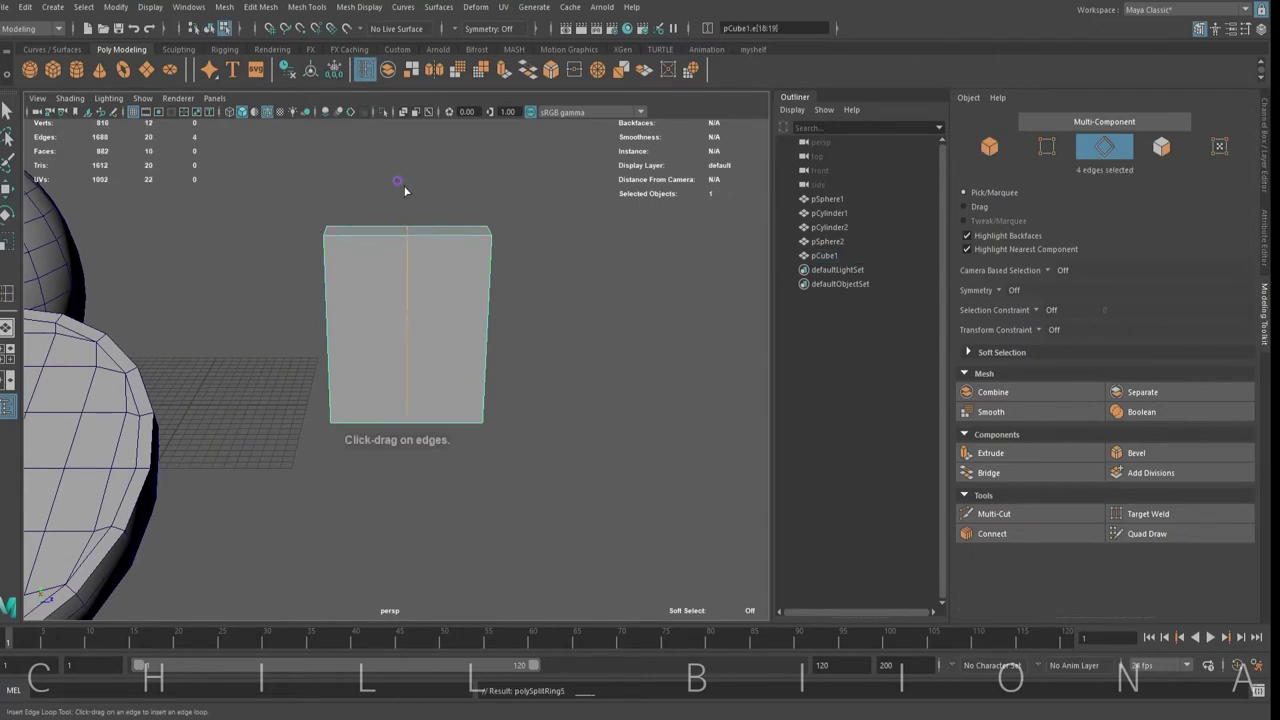
Move the box's vertical edge loop down and pinch the four top vertices to a point
{"action": "double_click", "coordinate": [414, 335]}
{"action": "left_click_drag", "start_coordinate": [424, 356], "coordinate": [424, 514]}
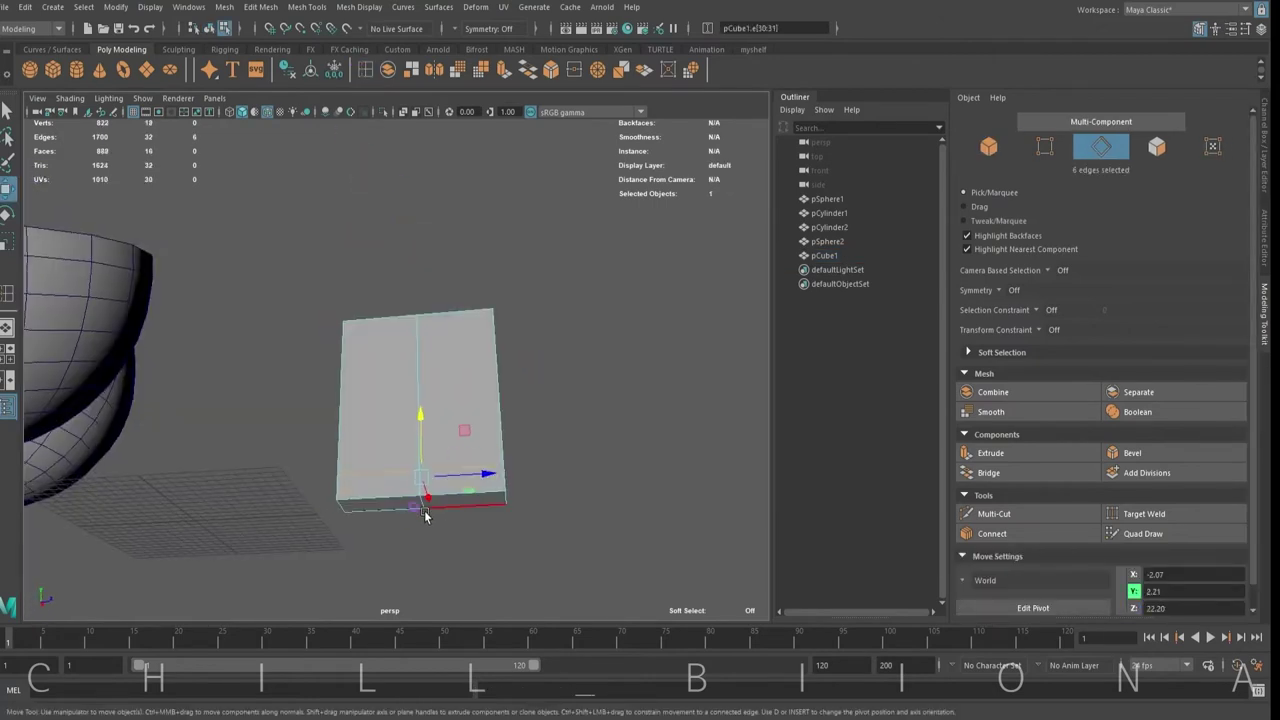
{"action": "left_click_drag", "start_coordinate": [419, 442], "coordinate": [523, 429], "text": "alt"}
{"action": "right_click_drag", "start_coordinate": [434, 349], "coordinate": [389, 366]}
{"action": "mouse_move", "coordinate": [320, 325]}
{"action": "left_mouse_down"}
{"action": "mouse_move", "coordinate": [515, 365]}
{"action": "mouse_move", "coordinate": [427, 358]}
{"action": "left_mouse_up"}
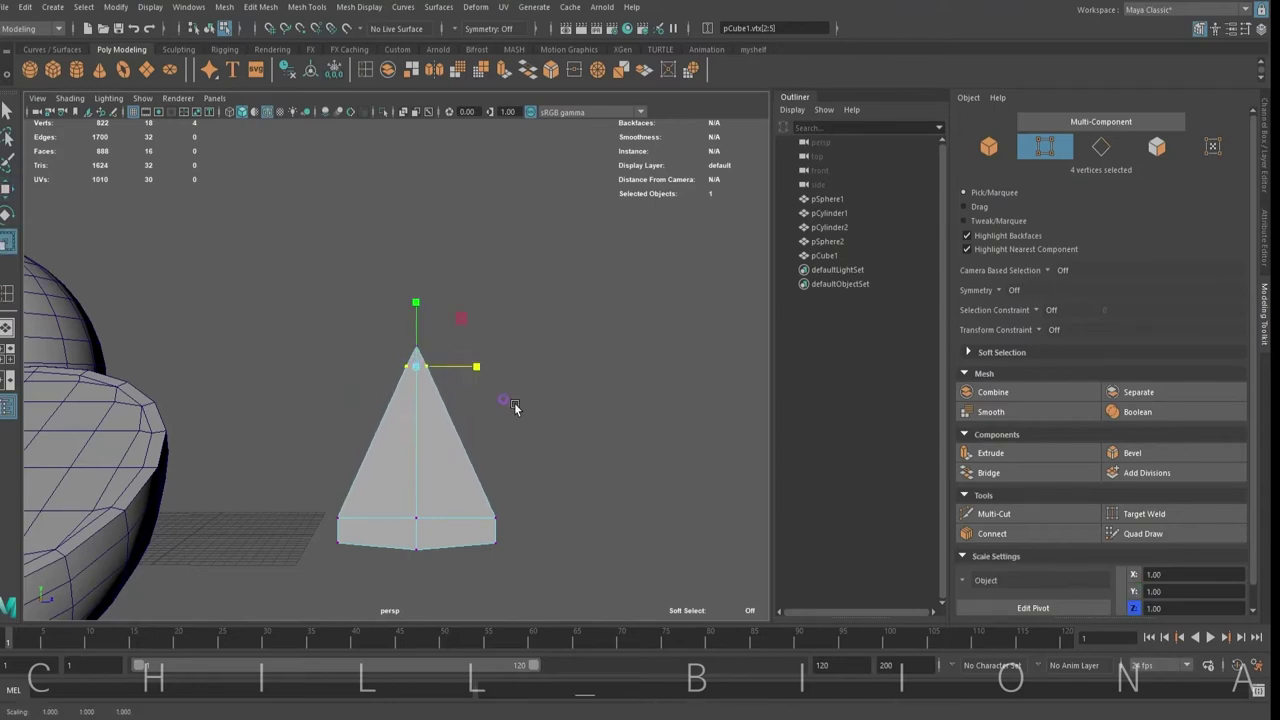
{"action": "left_click_drag", "start_coordinate": [514, 406], "coordinate": [580, 300], "text": "alt"}
{"action": "right_click_drag", "start_coordinate": [580, 300], "coordinate": [625, 285]}
{"action": "key", "text": "w"}
{"action": "left_click", "coordinate": [307, 7]}
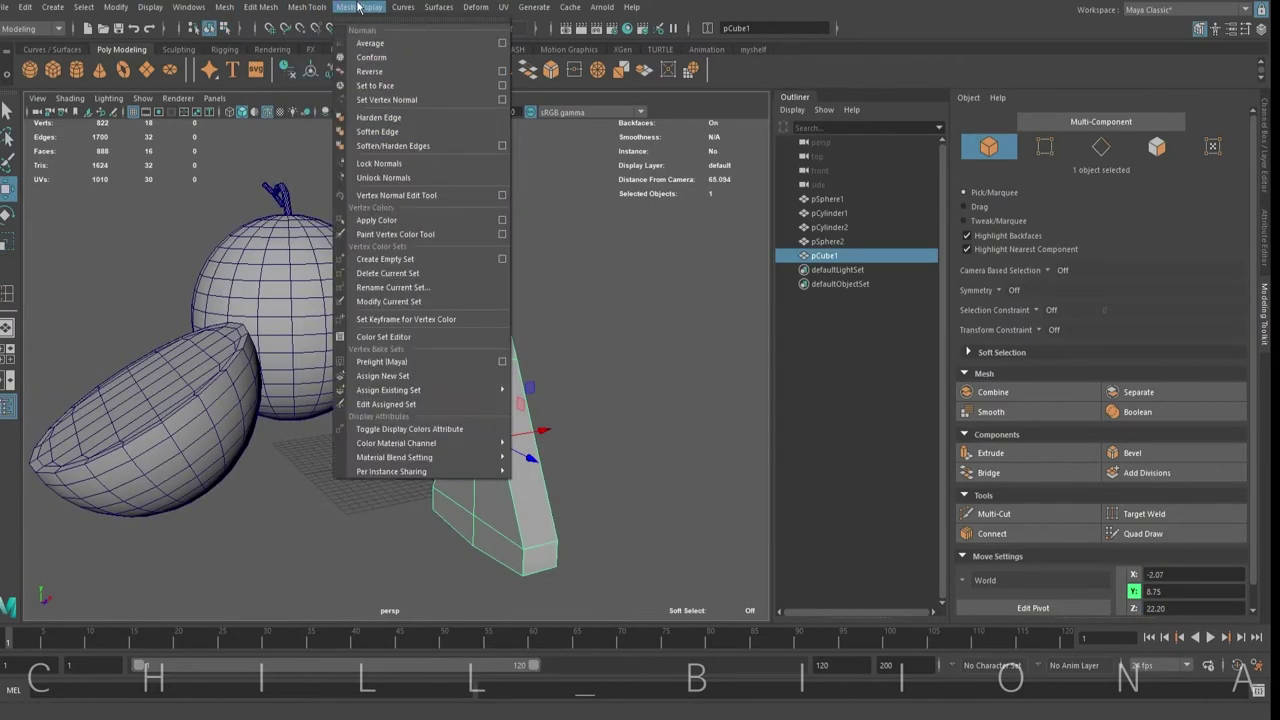
Select the wedge and tilt it about its base
{"action": "left_click", "coordinate": [657, 400]}
{"action": "left_click_drag", "start_coordinate": [657, 400], "coordinate": [586, 437], "text": "alt"}
{"action": "left_click", "coordinate": [478, 474]}
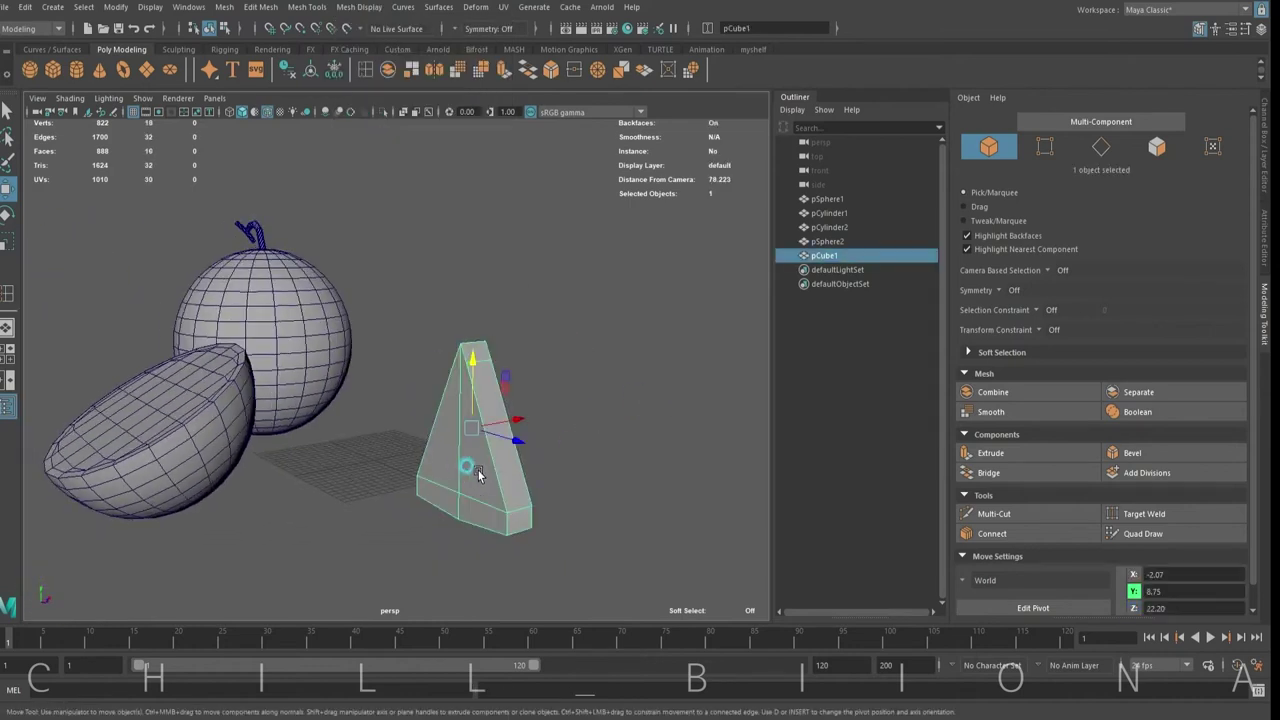
{"action": "key", "text": "e"}
{"action": "left_click_drag", "start_coordinate": [478, 474], "coordinate": [456, 476]}
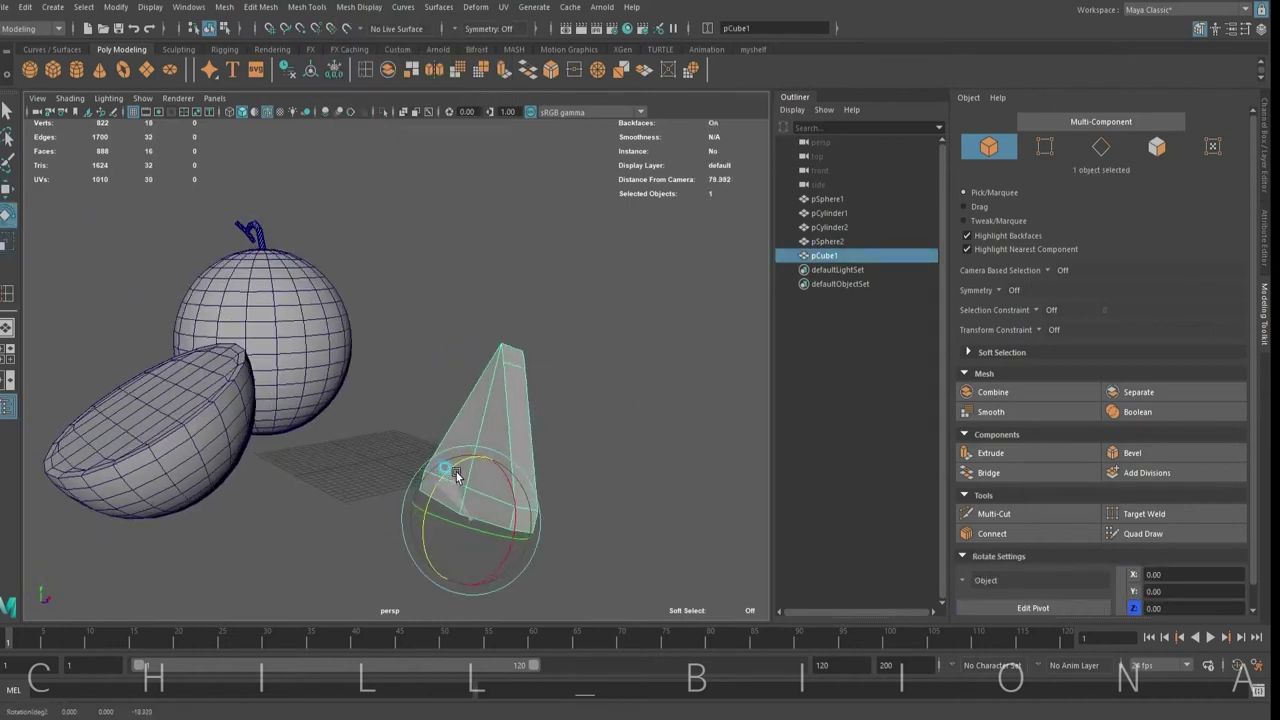
Duplicate the pyramid repeatedly, offsetting each copy along a row
{"action": "key", "text": "ctrl+d"}
{"action": "key", "text": "w"}
{"action": "mouse_move", "coordinate": [520, 510]}
{"action": "left_mouse_down"}
{"action": "mouse_move", "coordinate": [560, 495]}
{"action": "mouse_move", "coordinate": [688, 505]}
{"action": "mouse_move", "coordinate": [600, 480]}
{"action": "left_mouse_up"}
{"action": "key", "text": "shift+d"}
{"action": "key", "text": "shift+d"}
{"action": "scroll", "coordinate": [450, 420], "scroll_direction": "down", "scroll_amount": 3}
Select all four pyramids and group them into group1
{"action": "mouse_move", "coordinate": [490, 466]}
{"action": "left_mouse_down"}
{"action": "mouse_move", "coordinate": [370, 406]}
{"action": "mouse_move", "coordinate": [340, 483]}
{"action": "left_mouse_up"}
{"action": "key", "text": "e"}
{"action": "left_click", "coordinate": [452, 463]}
{"action": "mouse_move", "coordinate": [452, 463]}
{"action": "left_mouse_down", "text": "alt"}
{"action": "mouse_move", "coordinate": [371, 449]}
{"action": "mouse_move", "coordinate": [455, 415]}
{"action": "mouse_move", "coordinate": [618, 412]}
{"action": "mouse_move", "coordinate": [443, 406]}
{"action": "mouse_move", "coordinate": [651, 409]}
{"action": "mouse_move", "coordinate": [629, 377]}
{"action": "mouse_move", "coordinate": [435, 402]}
{"action": "left_mouse_up", "text": "alt"}
{"action": "key", "text": "ctrl+g"}
{"action": "key", "text": "w"}
Create a new flat box and extrude its top face
{"action": "left_click", "coordinate": [540, 300]}
{"action": "left_click", "coordinate": [55, 75]}
{"action": "key", "text": "F11"}
{"action": "left_click", "coordinate": [453, 362]}
Scale the extruded top face inward, extrude again, and push it down into a recess
{"action": "key", "text": "ctrl+e"}
{"action": "key", "text": "r"}
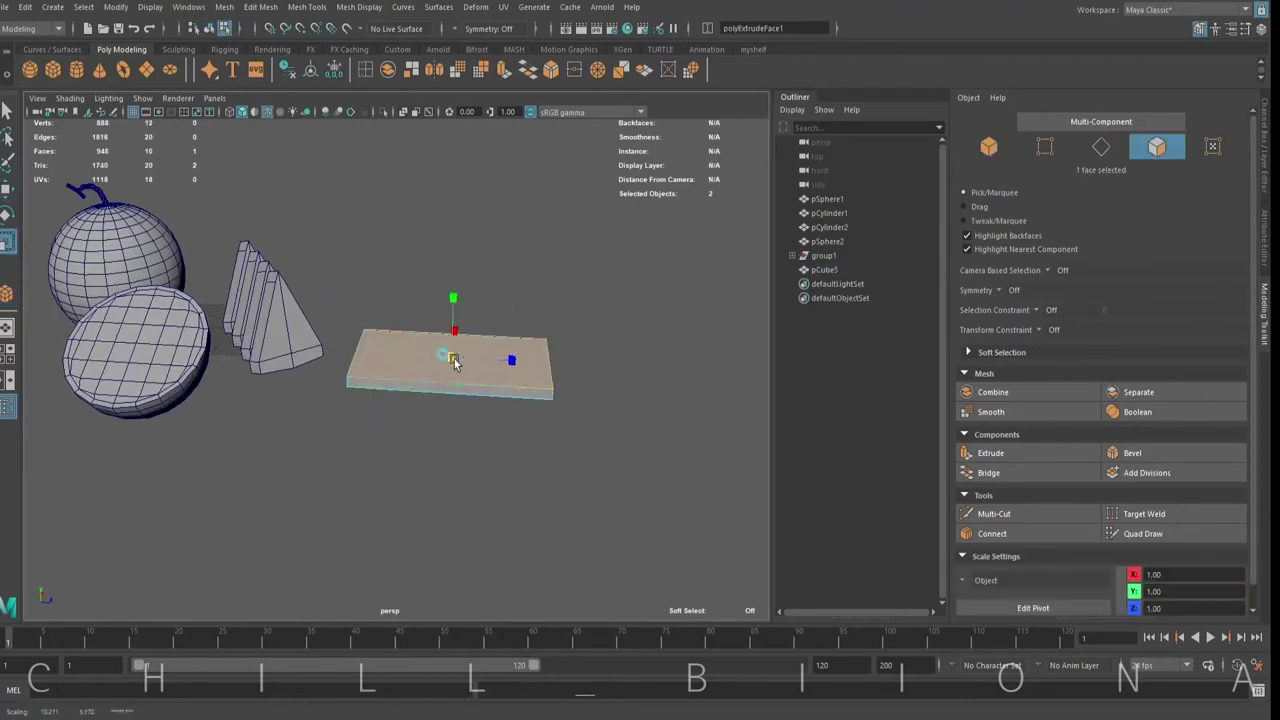
{"action": "key", "text": "ctrl+e"}
{"action": "mouse_move", "coordinate": [448, 340]}
{"action": "left_mouse_down"}
{"action": "mouse_move", "coordinate": [448, 365]}
{"action": "mouse_move", "coordinate": [329, 420]}
{"action": "mouse_move", "coordinate": [453, 335]}
{"action": "mouse_move", "coordinate": [491, 366]}
{"action": "mouse_move", "coordinate": [453, 368]}
{"action": "left_mouse_up"}
Return to object mode and move the tray under the pyramid row
{"action": "right_click", "coordinate": [523, 248]}
{"action": "left_click", "coordinate": [588, 237]}
{"action": "key", "text": "w"}
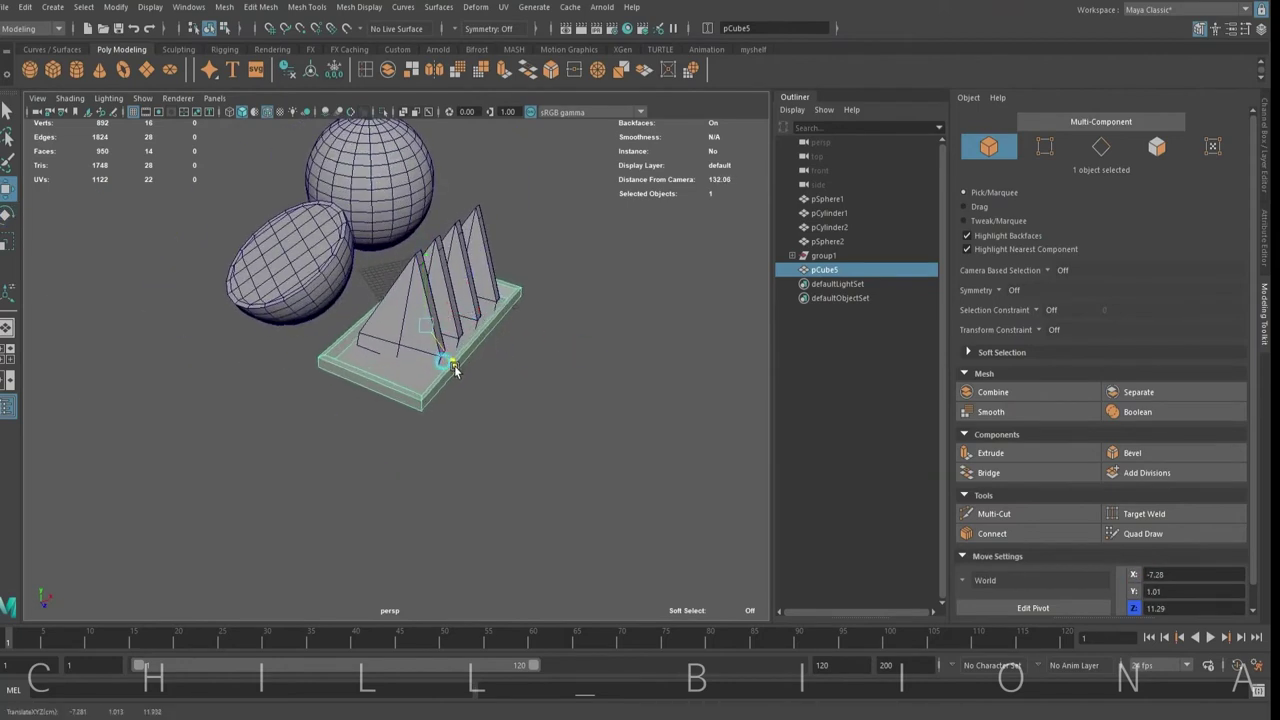
{"action": "mouse_move", "coordinate": [480, 314]}
{"action": "left_mouse_down", "text": "alt"}
{"action": "mouse_move", "coordinate": [503, 363]}
{"action": "mouse_move", "coordinate": [394, 363]}
{"action": "left_mouse_up", "text": "alt"}
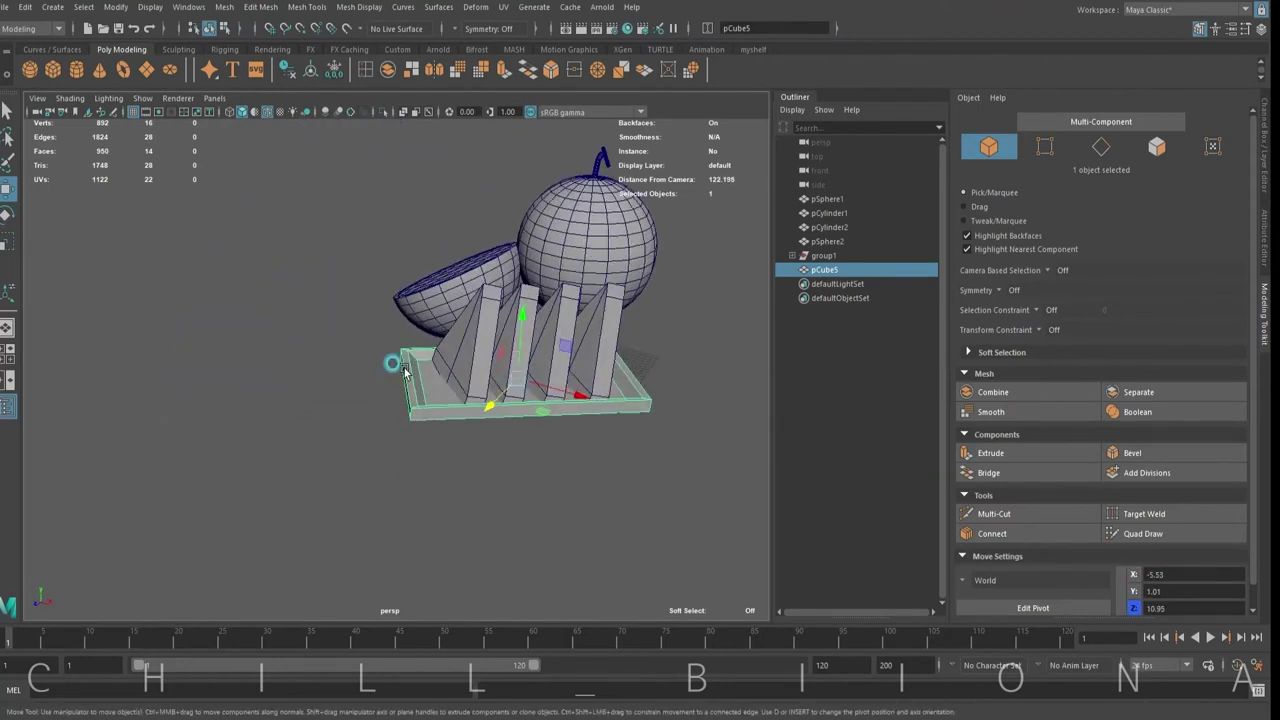
{"action": "mouse_move", "coordinate": [523, 320]}
{"action": "left_mouse_down"}
{"action": "mouse_move", "coordinate": [505, 371]}
{"action": "mouse_move", "coordinate": [430, 360]}
{"action": "mouse_move", "coordinate": [380, 437]}
{"action": "mouse_move", "coordinate": [524, 334]}
{"action": "mouse_move", "coordinate": [483, 434]}
{"action": "mouse_move", "coordinate": [537, 321]}
{"action": "left_mouse_up"}
{"action": "key", "text": "r"}
Select the group1 pyramids to align them over the tray
{"action": "left_click", "coordinate": [524, 334]}
{"action": "key", "text": "e"}
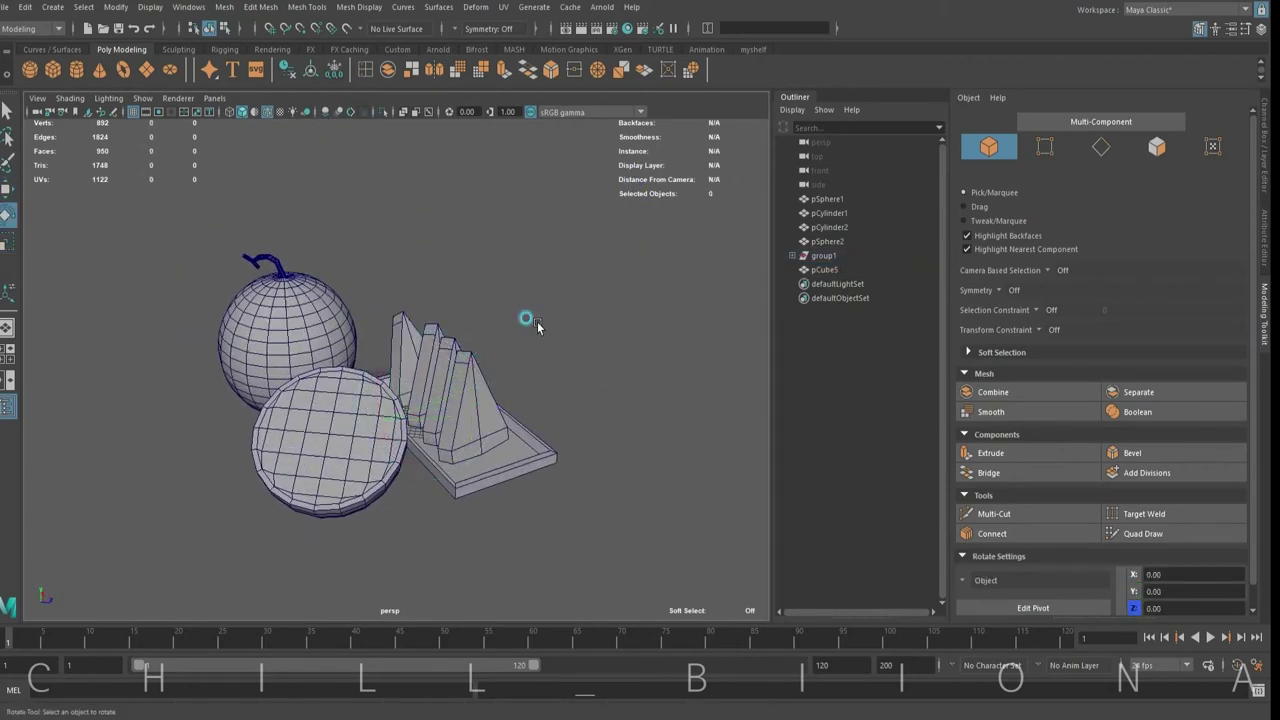
{"action": "left_click", "coordinate": [608, 363]}
{"action": "left_click", "coordinate": [480, 400]}
{"action": "mouse_move", "coordinate": [480, 400]}
{"action": "left_mouse_down", "text": "alt"}
{"action": "mouse_move", "coordinate": [515, 460]}
{"action": "mouse_move", "coordinate": [486, 429]}
{"action": "left_mouse_up", "text": "alt"}
{"action": "key", "text": "w"}
Select one pyramid slab to rotate it, then deselect and inspect the scene
{"action": "left_click", "coordinate": [600, 420]}
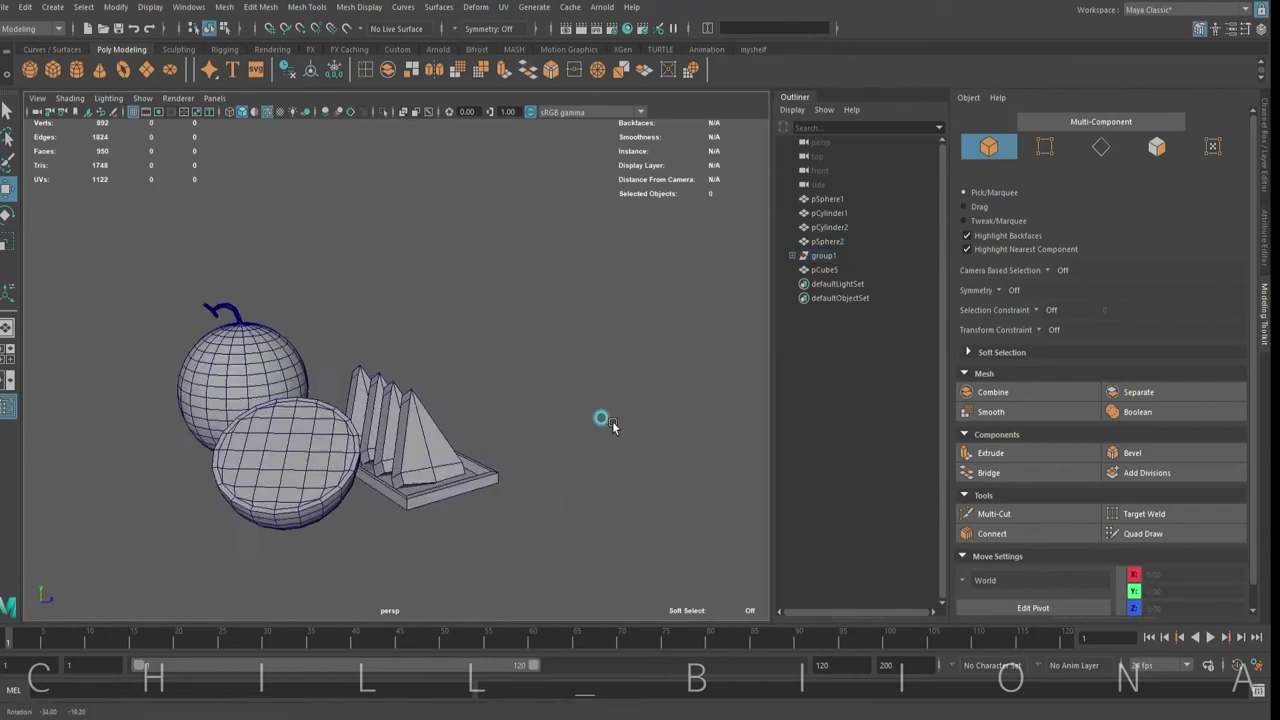
{"action": "left_click_drag", "start_coordinate": [600, 420], "coordinate": [443, 332], "text": "alt"}
{"action": "left_click", "coordinate": [443, 332]}
{"action": "key", "text": "e"}
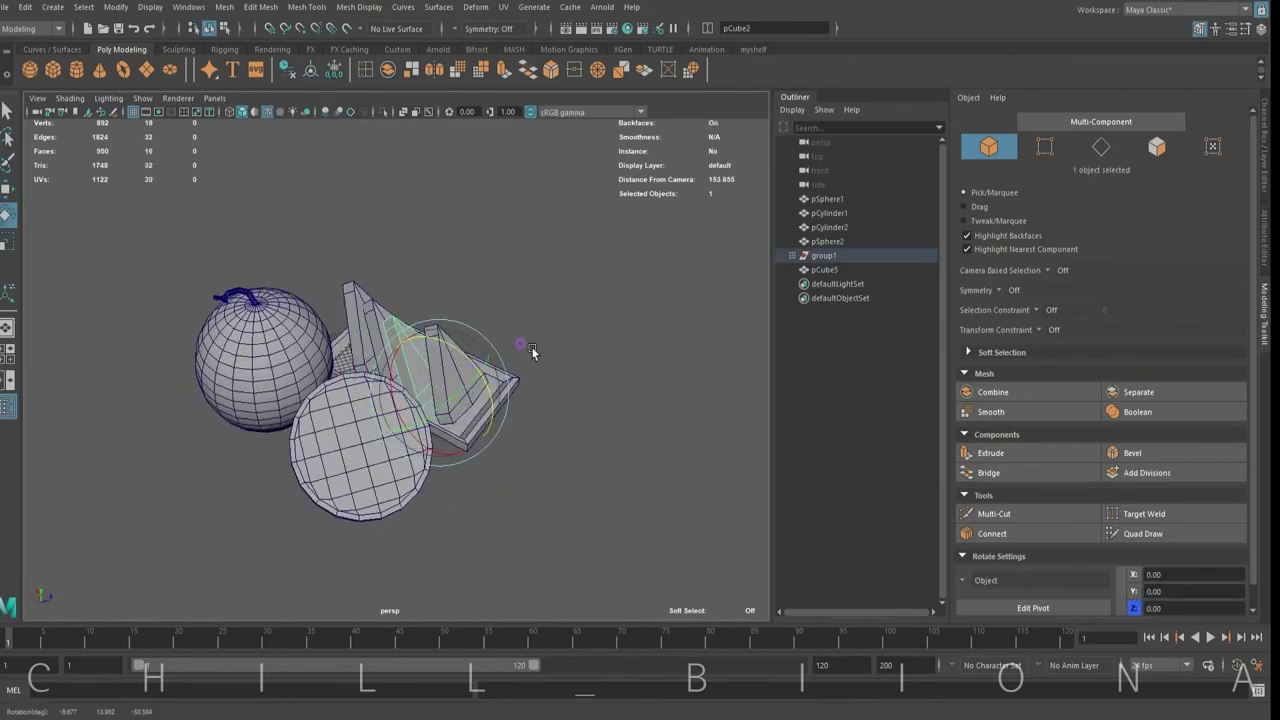
{"action": "mouse_move", "coordinate": [531, 351]}
{"action": "left_mouse_down", "text": "alt"}
{"action": "mouse_move", "coordinate": [600, 334]}
{"action": "mouse_move", "coordinate": [306, 306]}
{"action": "mouse_move", "coordinate": [331, 430]}
{"action": "left_mouse_up", "text": "alt"}
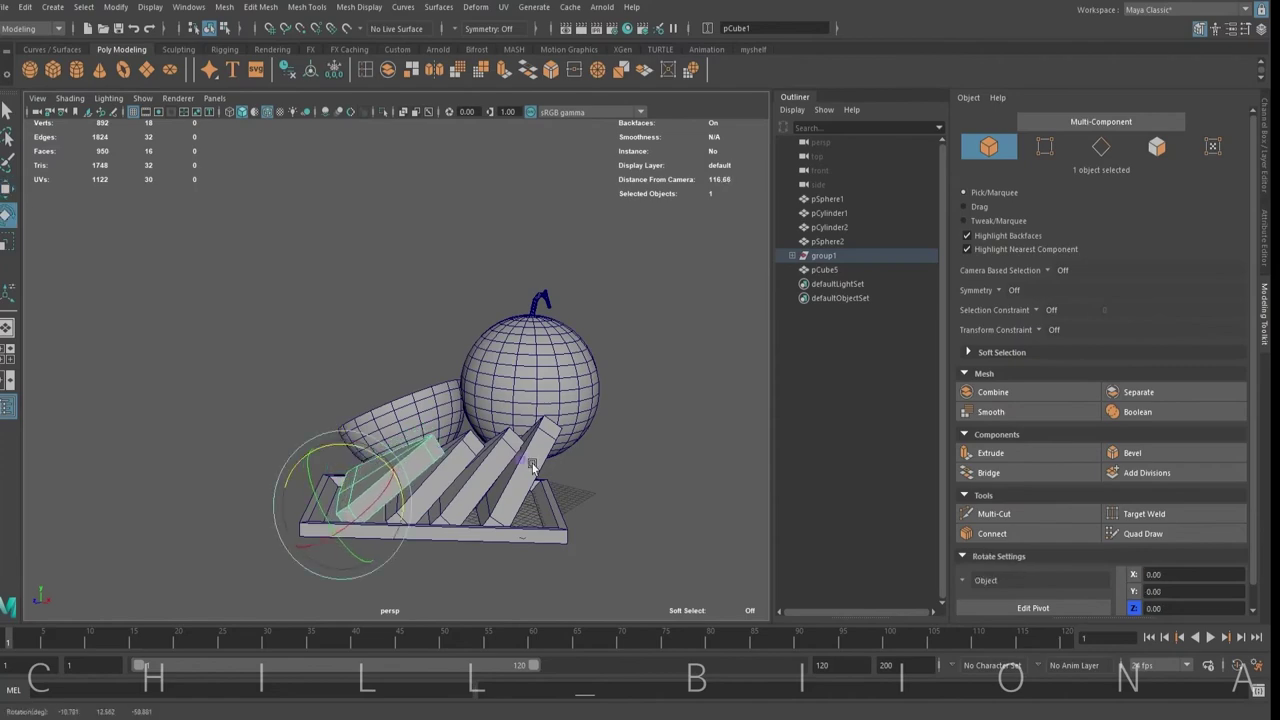
{"action": "left_click_drag", "start_coordinate": [532, 466], "coordinate": [491, 463], "text": "alt"}
{"action": "left_click", "coordinate": [606, 391]}
{"action": "mouse_move", "coordinate": [606, 391]}
{"action": "left_mouse_down", "text": "alt"}
{"action": "mouse_move", "coordinate": [523, 437]}
{"action": "mouse_move", "coordinate": [600, 418]}
{"action": "left_mouse_up", "text": "alt"}
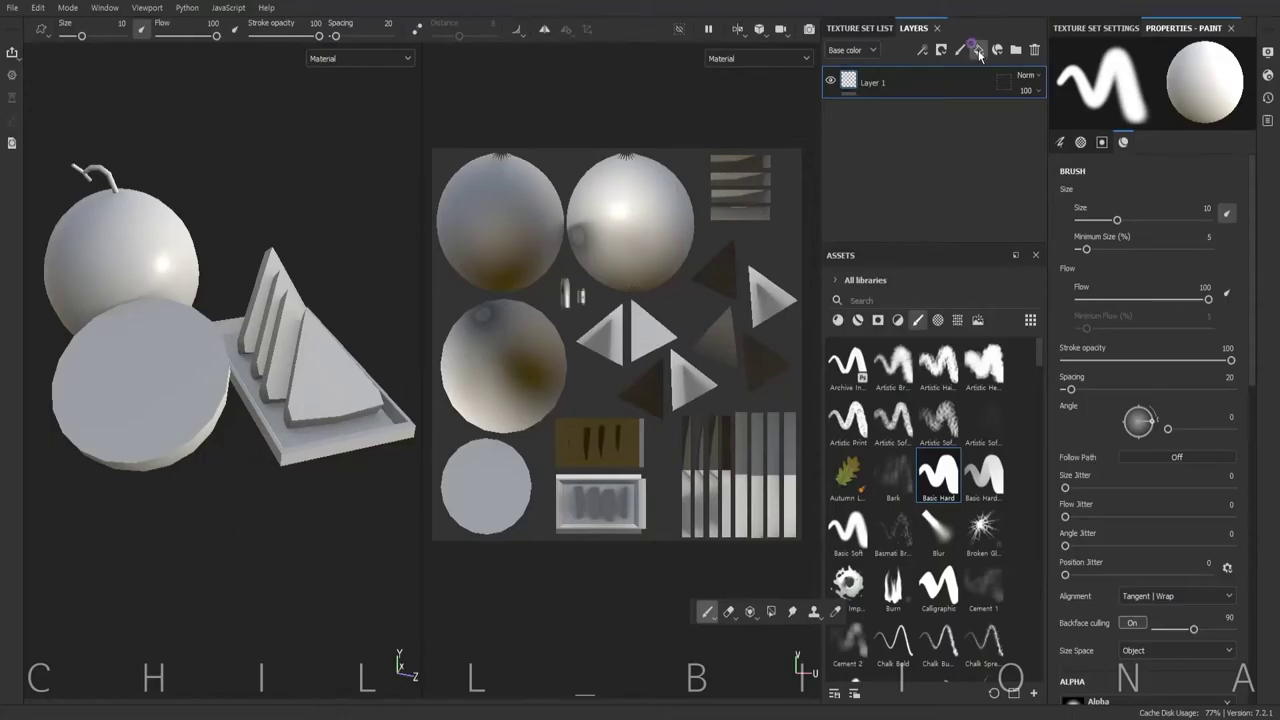
Add a fill layer with dark olive green base colour, then a second green fill above it
{"action": "left_click", "coordinate": [979, 50]}
{"action": "left_click", "coordinate": [1147, 390]}
{"action": "left_click", "coordinate": [1206, 515]}
{"action": "mouse_move", "coordinate": [1158, 495]}
{"action": "left_mouse_down"}
{"action": "mouse_move", "coordinate": [1176, 523]}
{"action": "mouse_move", "coordinate": [1163, 517]}
{"action": "left_mouse_up"}
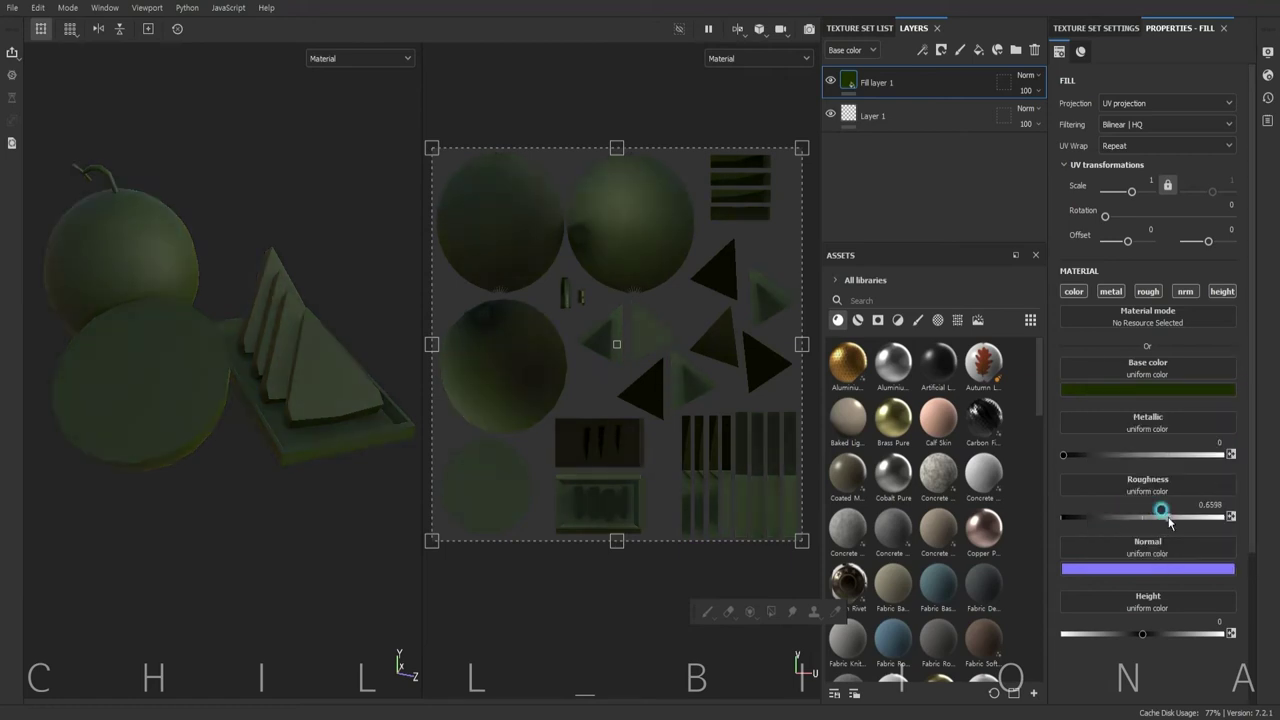
{"action": "left_click", "coordinate": [1194, 386]}
{"action": "left_click", "coordinate": [1171, 491]}
Black-mask the upper fill, paint soft patches with the Basic Soft brush, and add Fill layer 2
{"action": "right_click", "coordinate": [903, 80]}
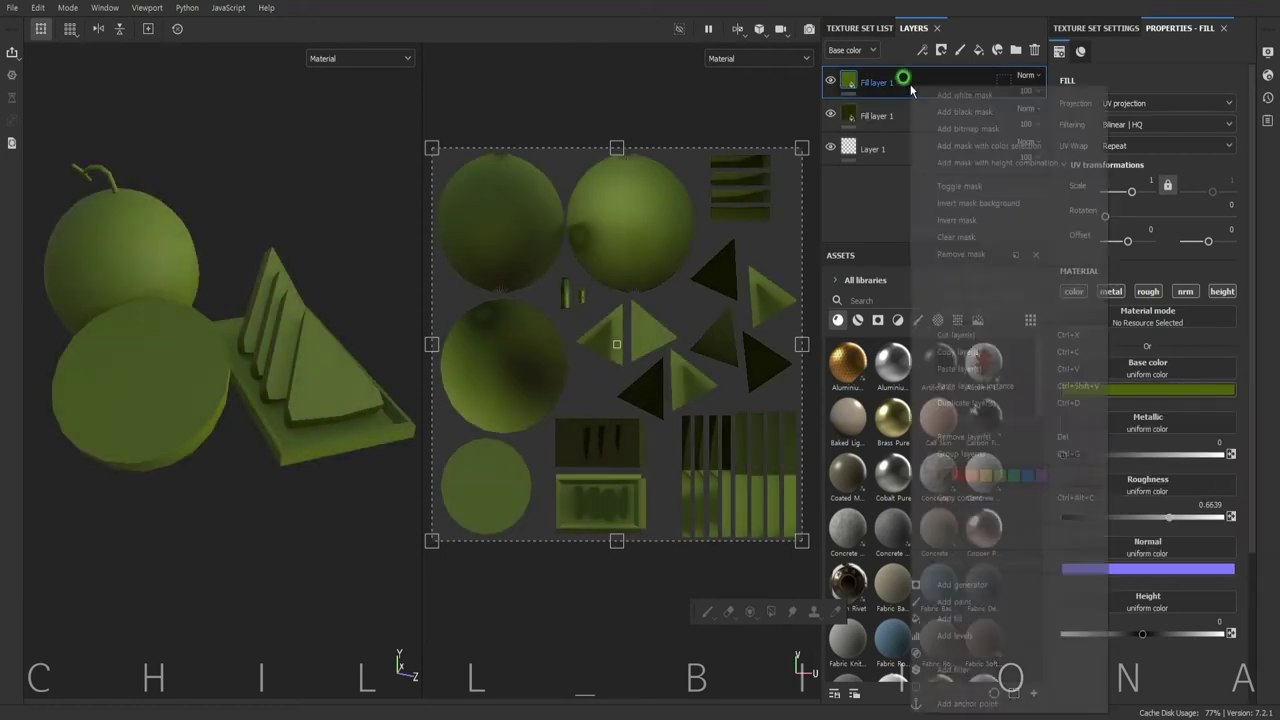
{"action": "left_click", "coordinate": [900, 140]}
{"action": "left_click", "coordinate": [848, 530]}
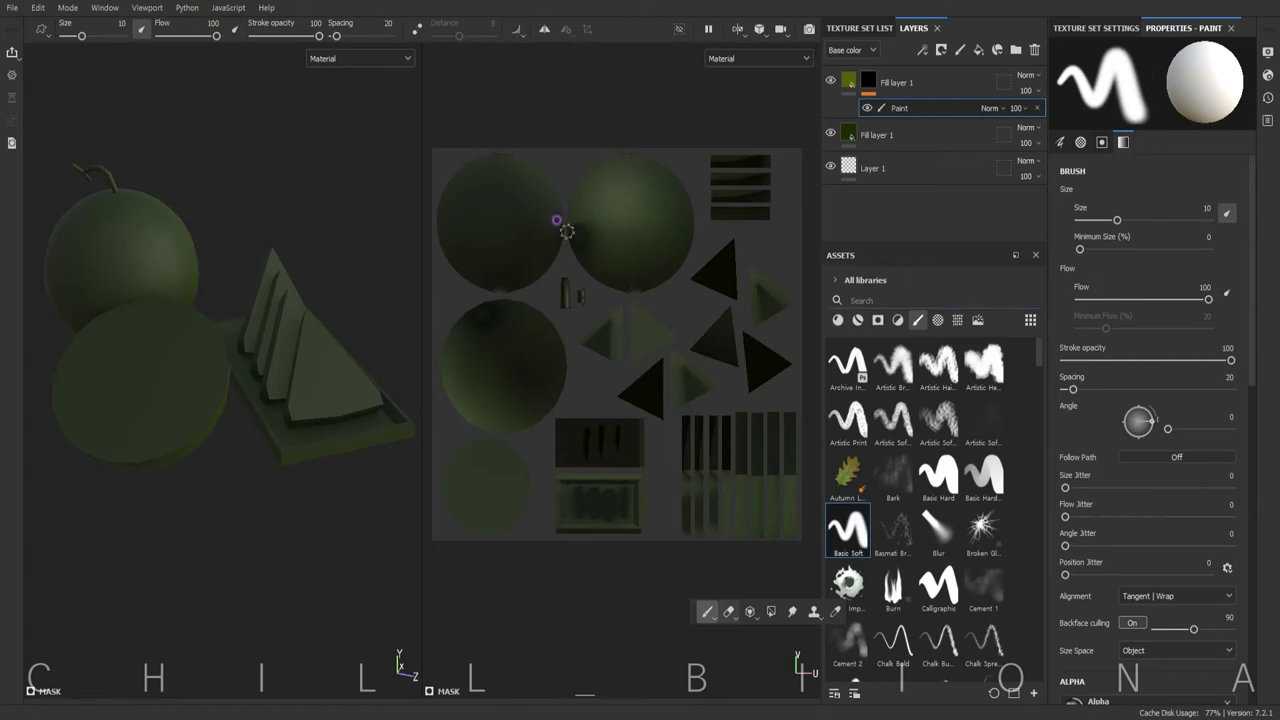
{"action": "right_click", "coordinate": [585, 162]}
{"action": "key", "text": "bracketright"}
{"action": "key", "text": "bracketright"}
{"action": "key", "text": "bracketright"}
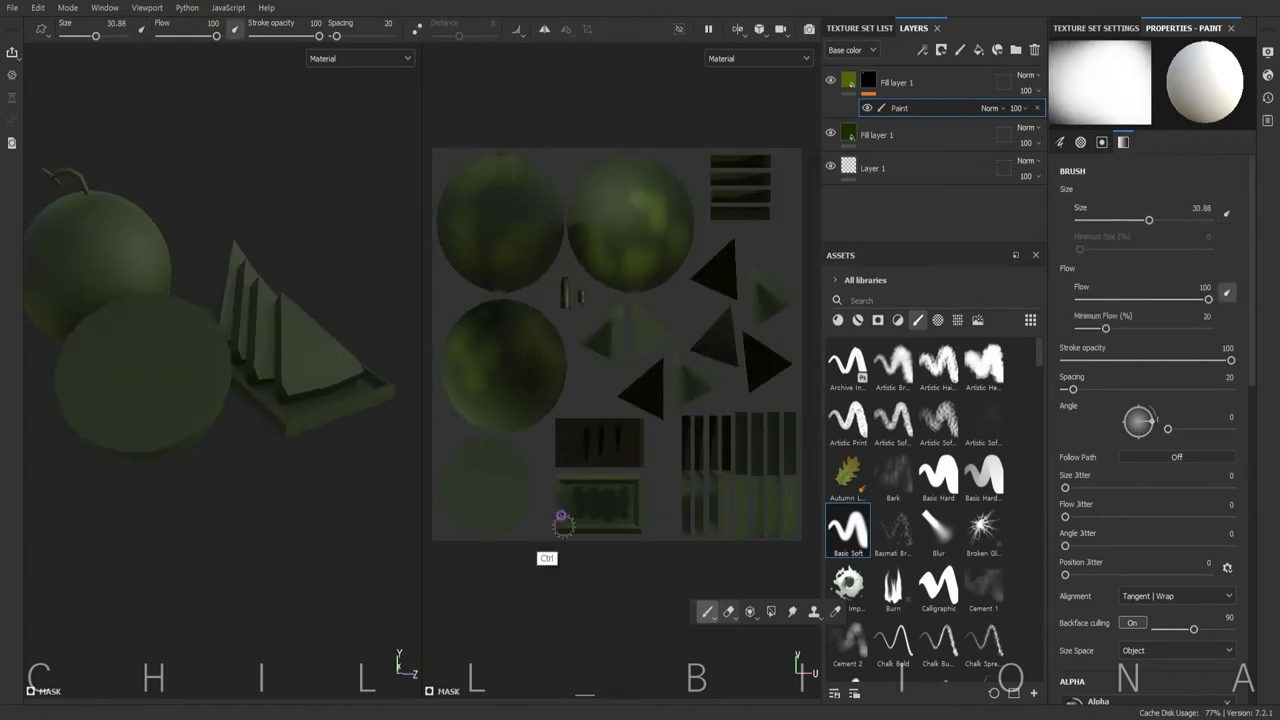
{"action": "scroll", "coordinate": [1150, 450], "scroll_direction": "down", "scroll_amount": 5}
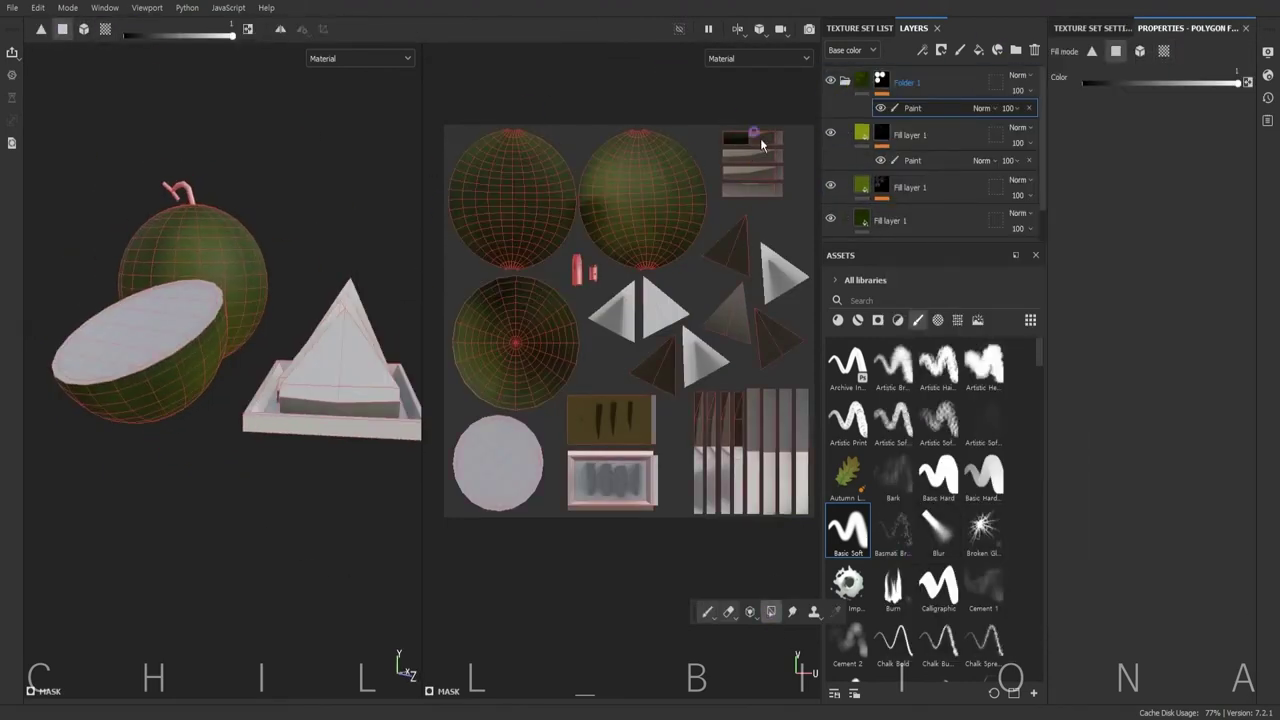
{"action": "left_click", "coordinate": [912, 160]}
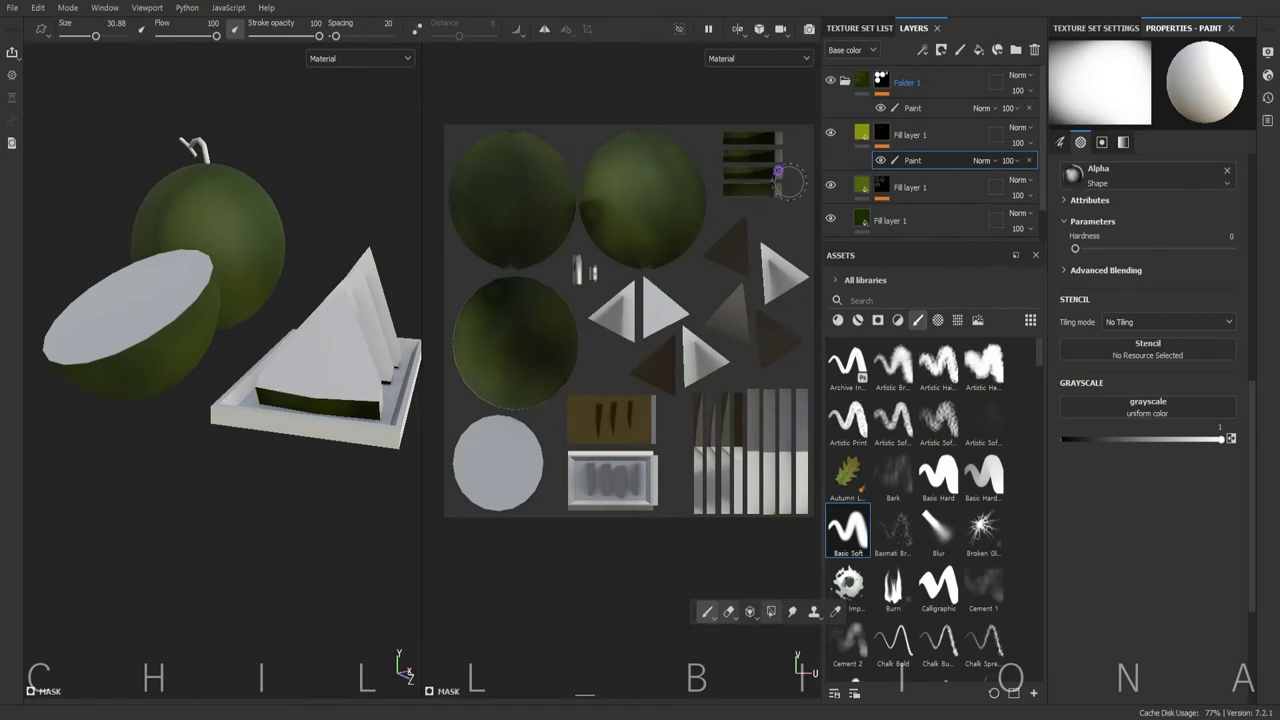
{"action": "left_click", "coordinate": [979, 49]}
Make Fill layer 2 black and give it a black mask
{"action": "left_click", "coordinate": [1147, 389]}
{"action": "left_click", "coordinate": [1082, 534]}
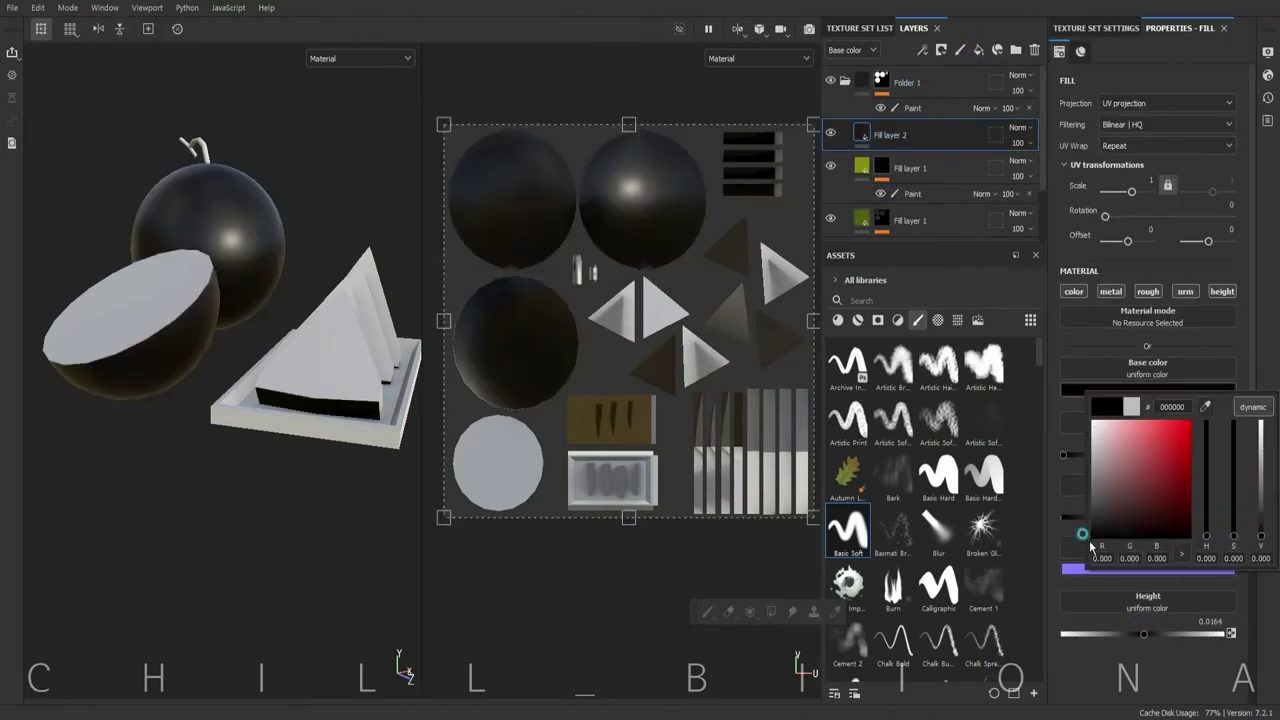
{"action": "left_click", "coordinate": [1143, 676]}
{"action": "right_click", "coordinate": [866, 134]}
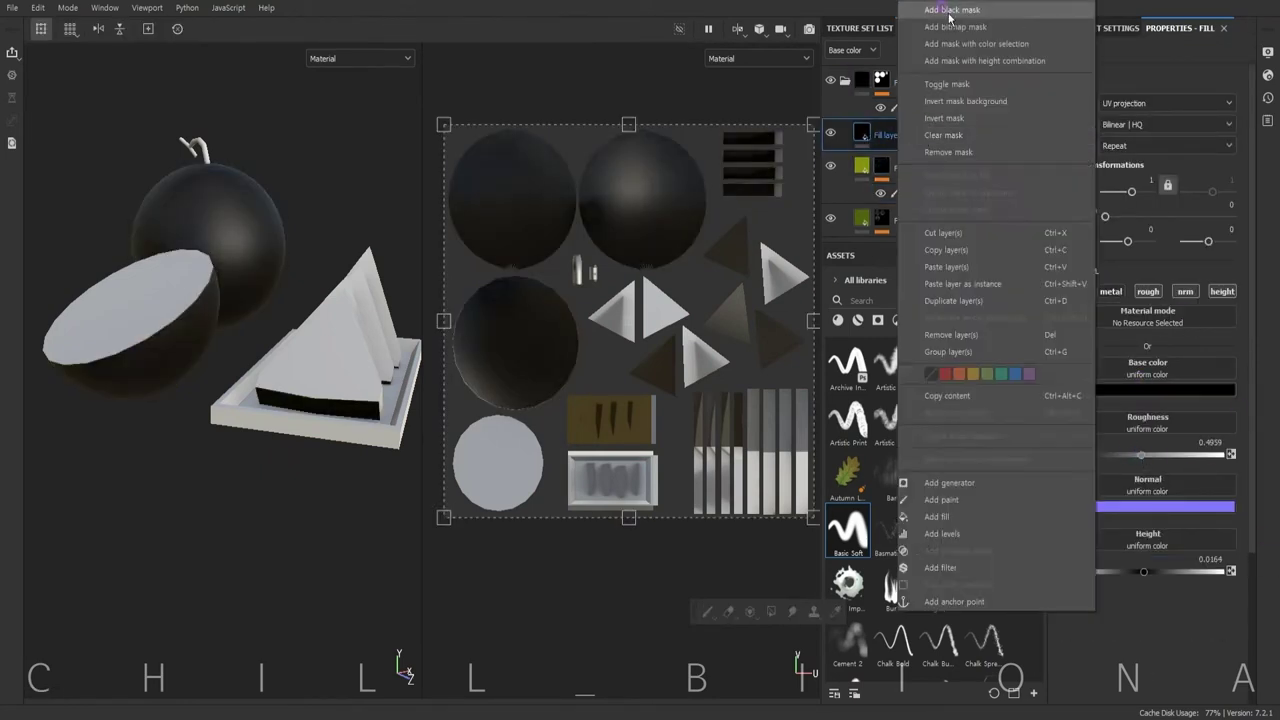
{"action": "left_click", "coordinate": [937, 483]}
{"action": "scroll", "coordinate": [548, 184], "scroll_direction": "up", "scroll_amount": 2}
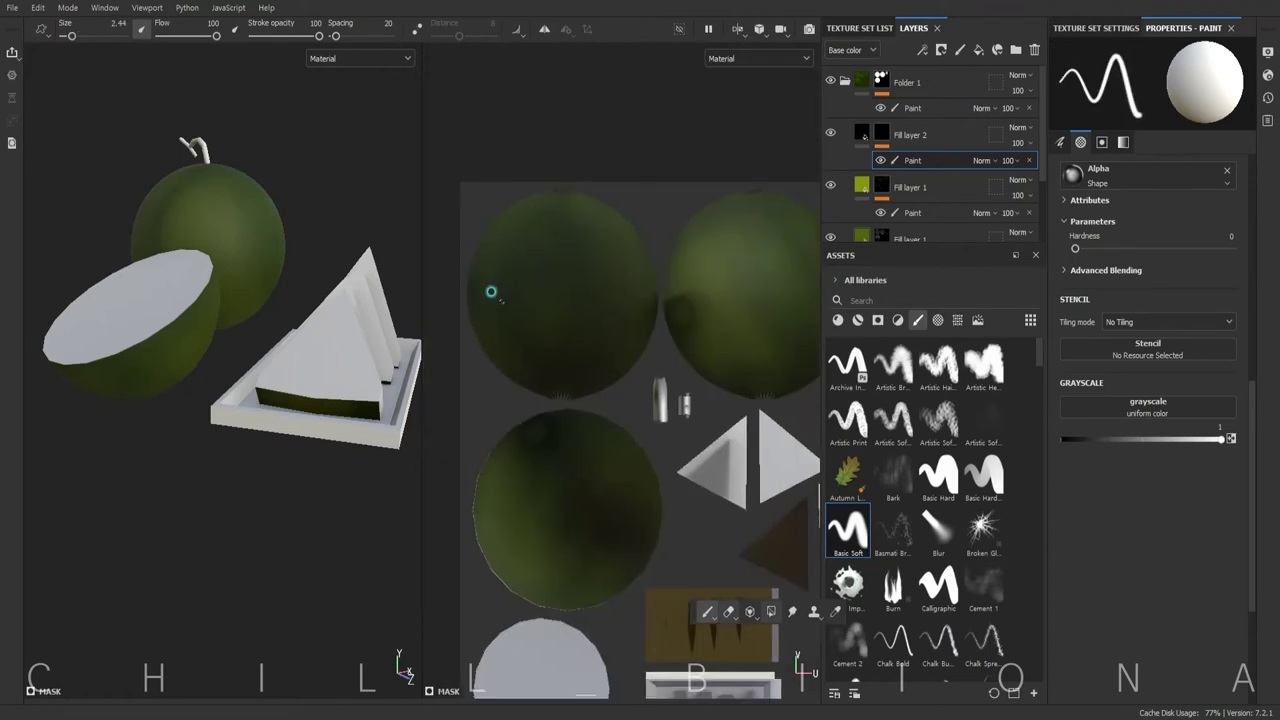
{"action": "left_click", "coordinate": [857, 134]}
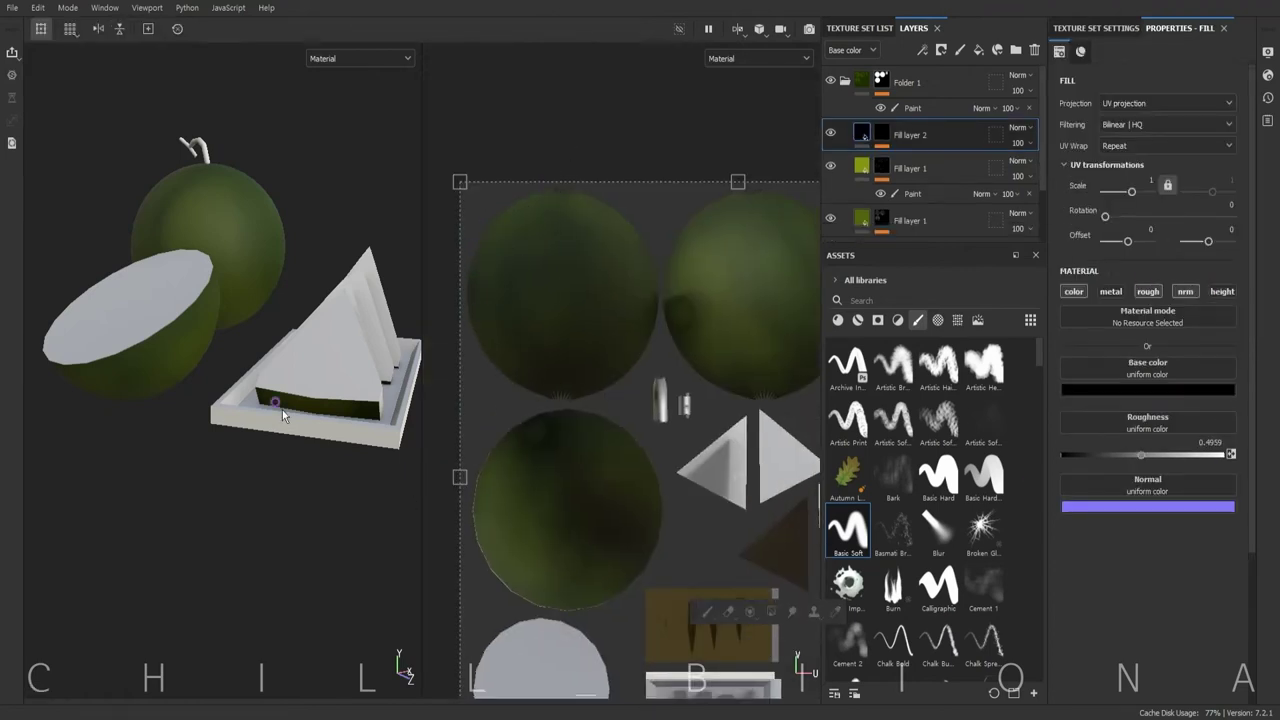
Paint dark wavy stripes down the watermelon rind, shrinking the brush with [ as you go
{"action": "left_click_drag", "start_coordinate": [282, 415], "coordinate": [360, 345], "text": "alt"}
{"action": "scroll", "coordinate": [659, 383], "scroll_direction": "up", "scroll_amount": 1}
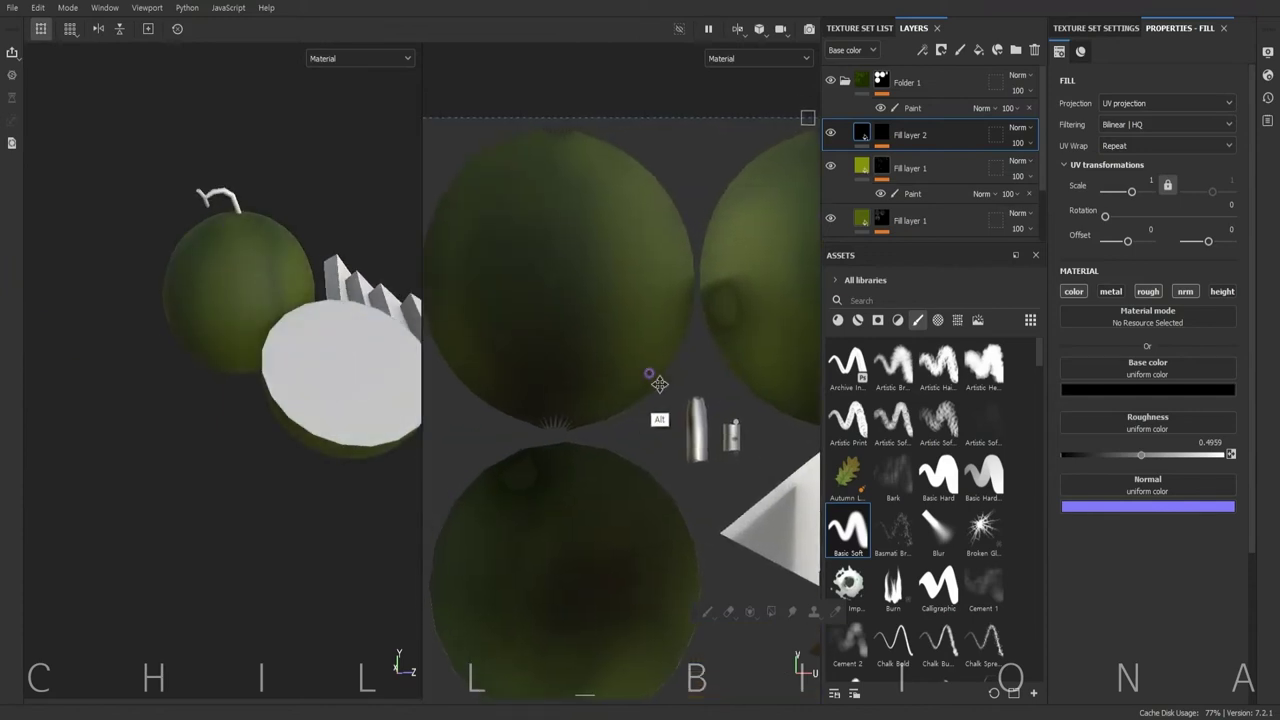
{"action": "left_click", "coordinate": [848, 530]}
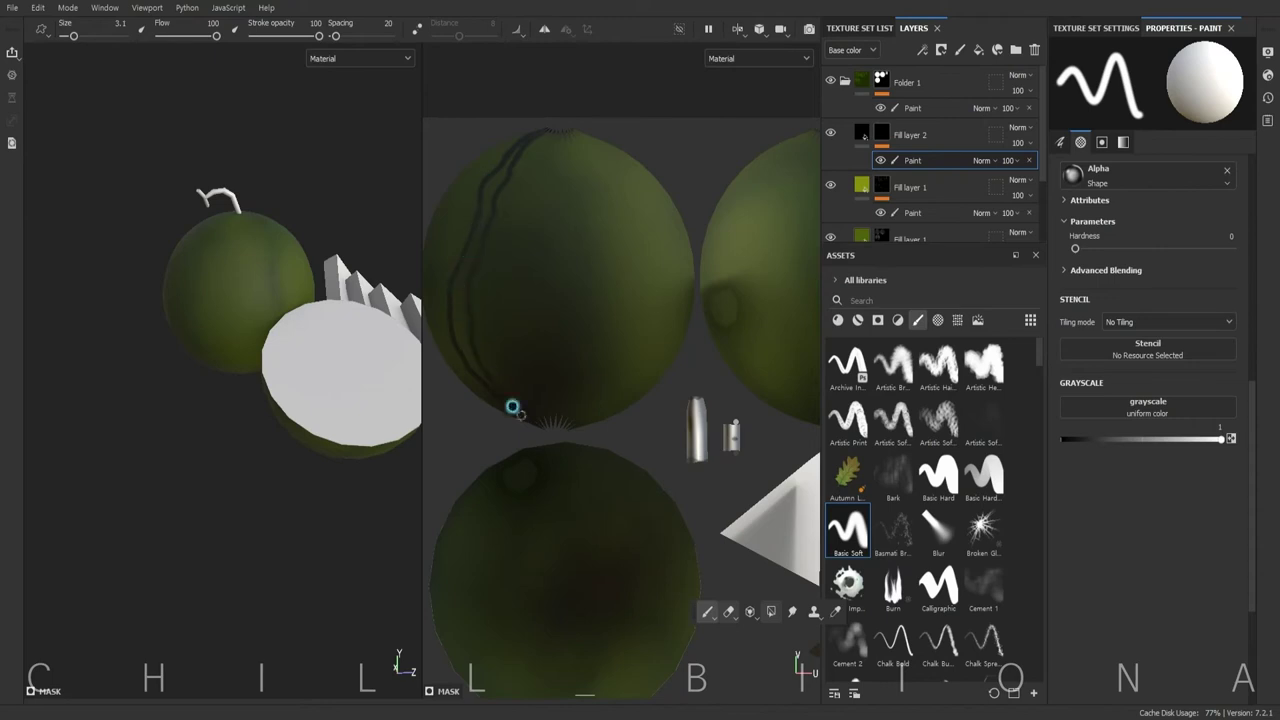
{"action": "left_click_drag", "start_coordinate": [405, 412], "coordinate": [360, 443], "text": "alt"}
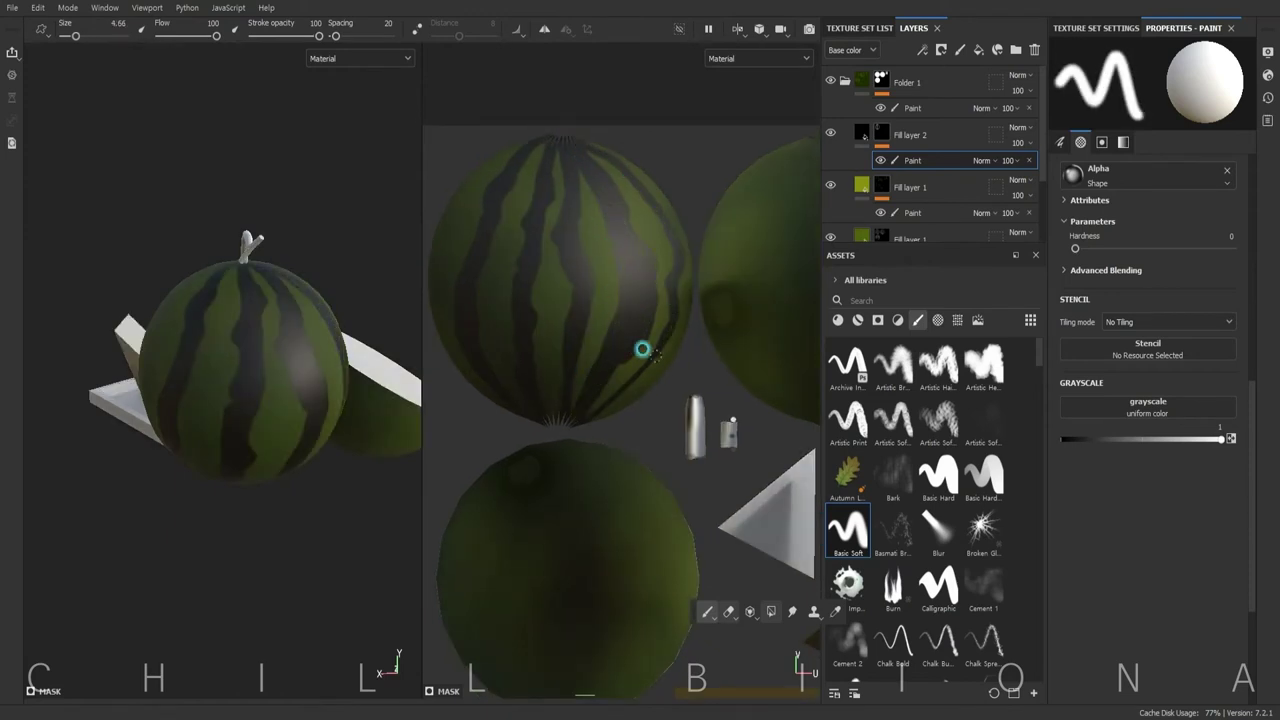
{"action": "mouse_move", "coordinate": [304, 487]}
{"action": "left_mouse_down", "text": "alt"}
{"action": "mouse_move", "coordinate": [289, 483]}
{"action": "mouse_move", "coordinate": [318, 434]}
{"action": "left_mouse_up", "text": "alt"}
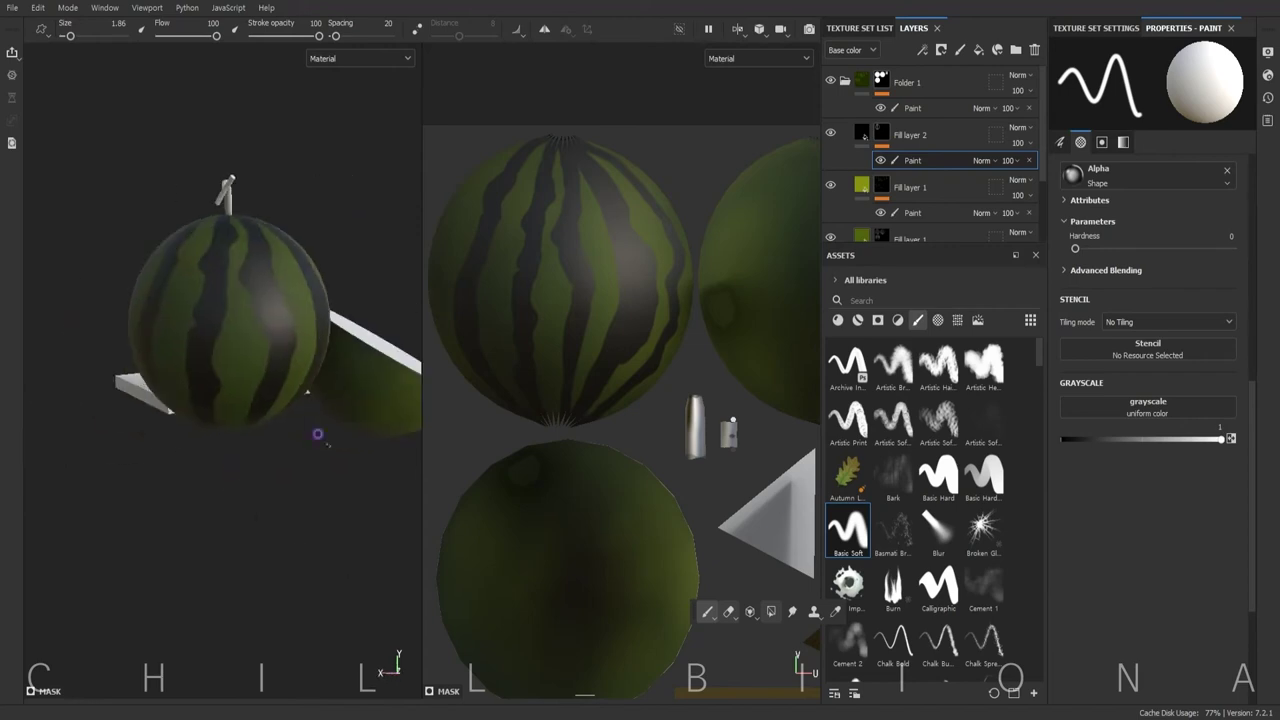
{"action": "mouse_move", "coordinate": [252, 321]}
{"action": "left_mouse_down", "text": "alt"}
{"action": "mouse_move", "coordinate": [286, 215]}
{"action": "mouse_move", "coordinate": [346, 314]}
{"action": "mouse_move", "coordinate": [331, 243]}
{"action": "mouse_move", "coordinate": [423, 557]}
{"action": "left_mouse_up", "text": "alt"}
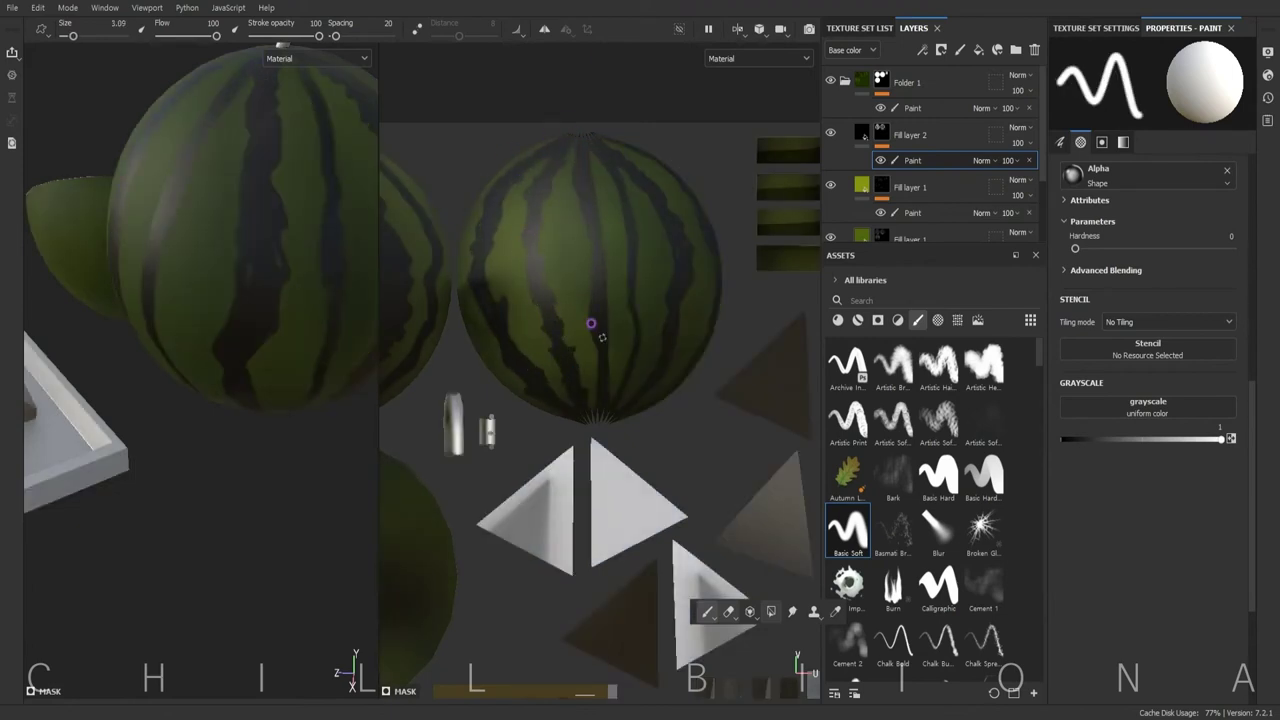
{"action": "key", "text": "["}
{"action": "key", "text": "["}
{"action": "key", "text": "["}
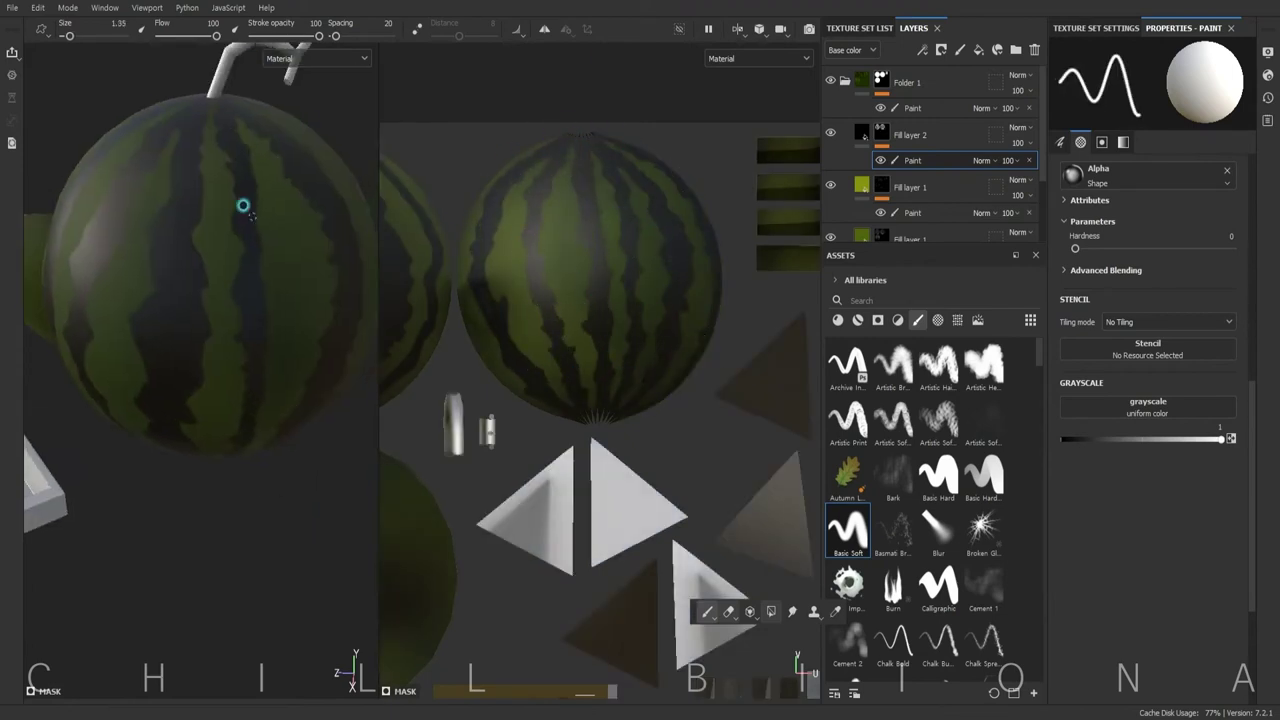
{"action": "mouse_move", "coordinate": [240, 203]}
{"action": "left_mouse_down", "text": "alt"}
{"action": "mouse_move", "coordinate": [218, 271]}
{"action": "mouse_move", "coordinate": [283, 223]}
{"action": "mouse_move", "coordinate": [211, 166]}
{"action": "mouse_move", "coordinate": [110, 130]}
{"action": "mouse_move", "coordinate": [235, 202]}
{"action": "mouse_move", "coordinate": [229, 274]}
{"action": "mouse_move", "coordinate": [160, 246]}
{"action": "mouse_move", "coordinate": [186, 211]}
{"action": "mouse_move", "coordinate": [253, 460]}
{"action": "left_mouse_up", "text": "alt"}
{"action": "key", "text": "["}
{"action": "key", "text": "["}
{"action": "key", "text": "["}
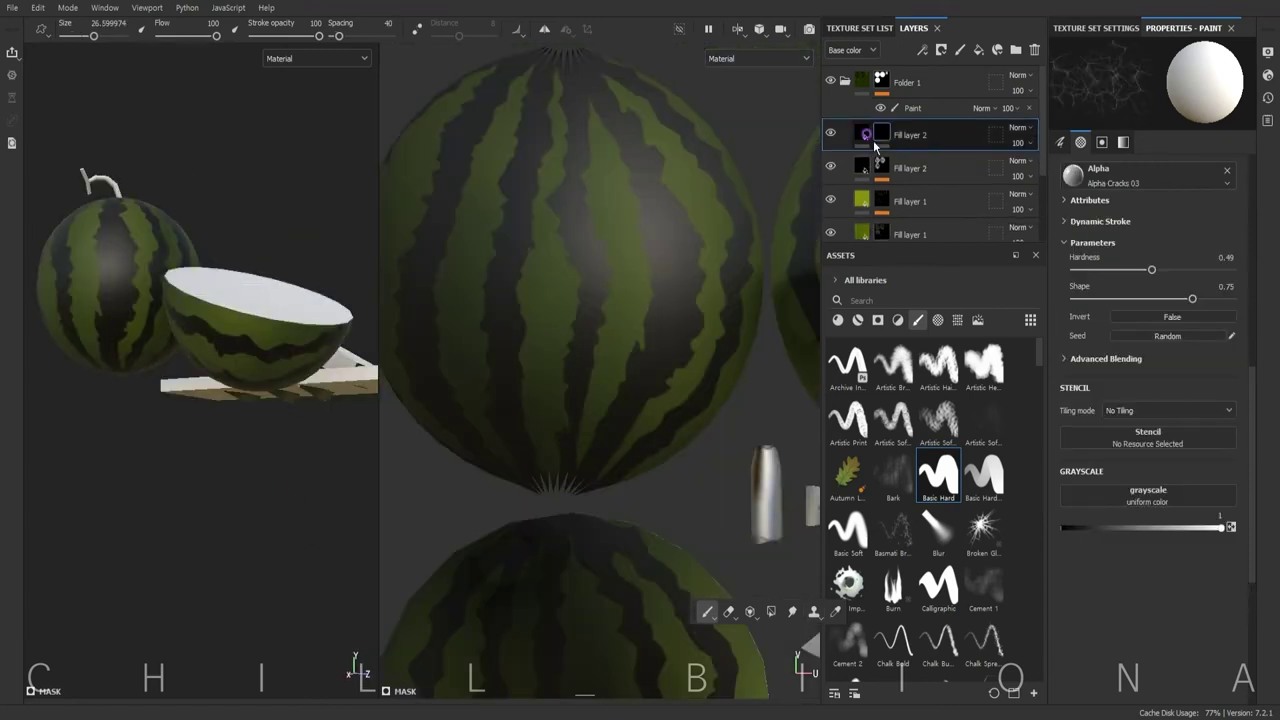
Give the new fill a green colour and frame the watermelon UV islands for mask painting
{"action": "left_click_drag", "start_coordinate": [1206, 530], "coordinate": [1206, 505]}
{"action": "key", "text": "1"}
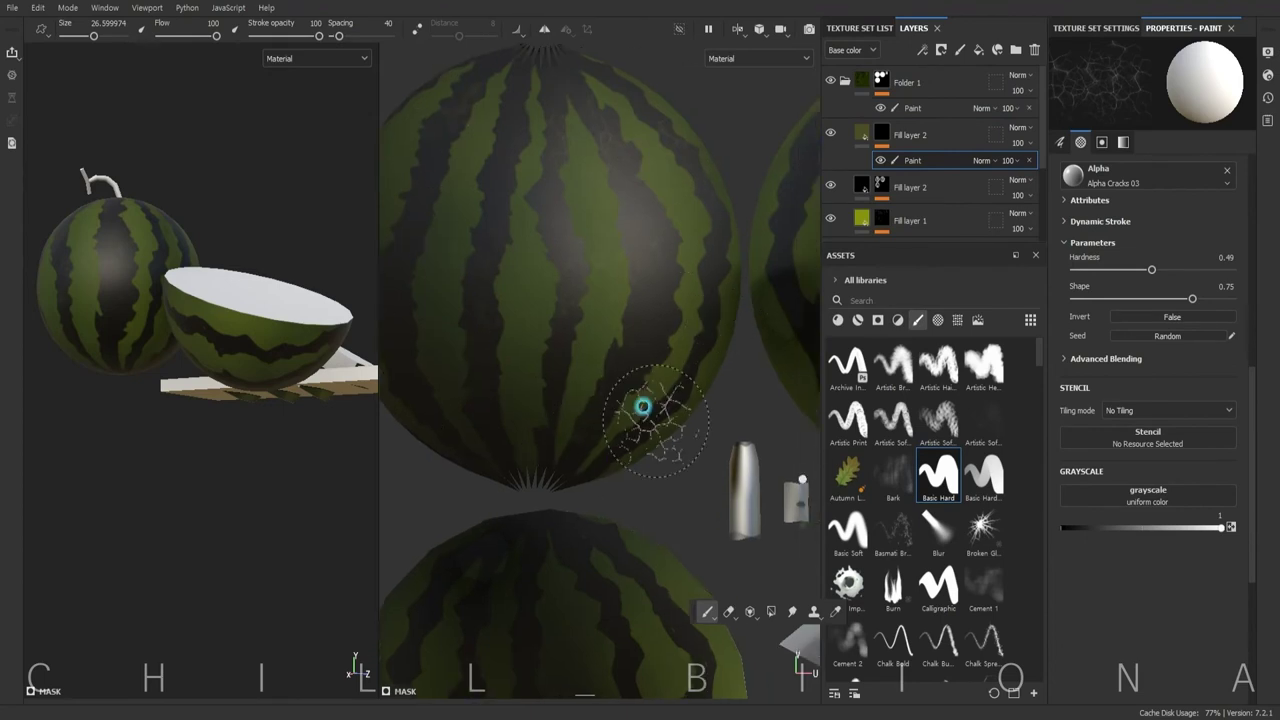
{"action": "middle_click_drag", "start_coordinate": [655, 375], "coordinate": [711, 463], "text": "alt"}
{"action": "scroll", "coordinate": [578, 470], "scroll_direction": "down", "scroll_amount": 2}
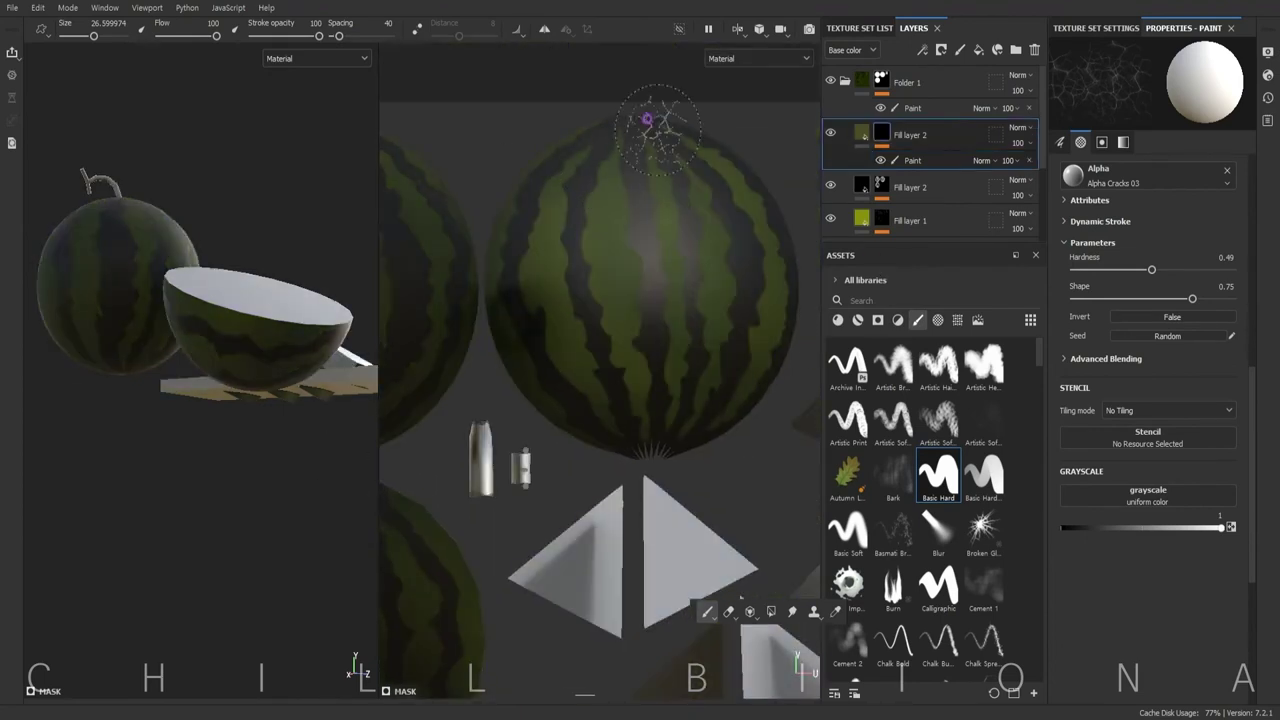
{"action": "middle_click_drag", "start_coordinate": [750, 425], "coordinate": [500, 380]}
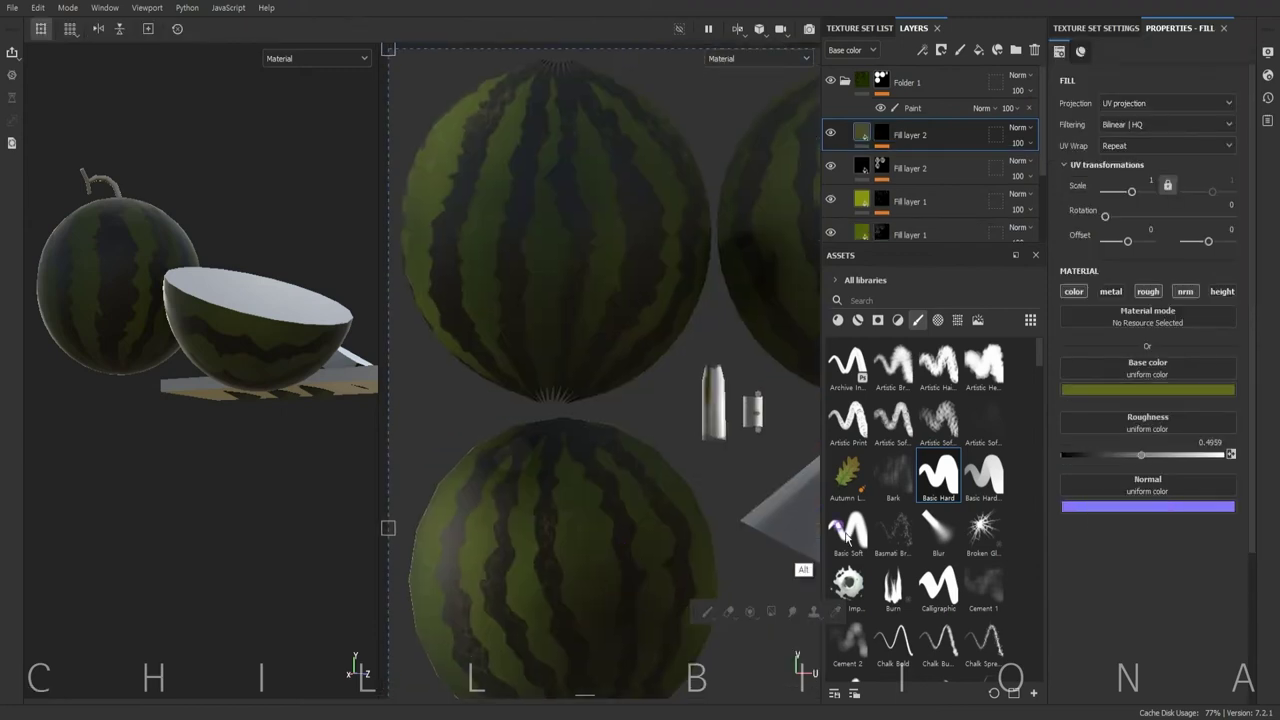
{"action": "left_click", "coordinate": [1147, 389]}
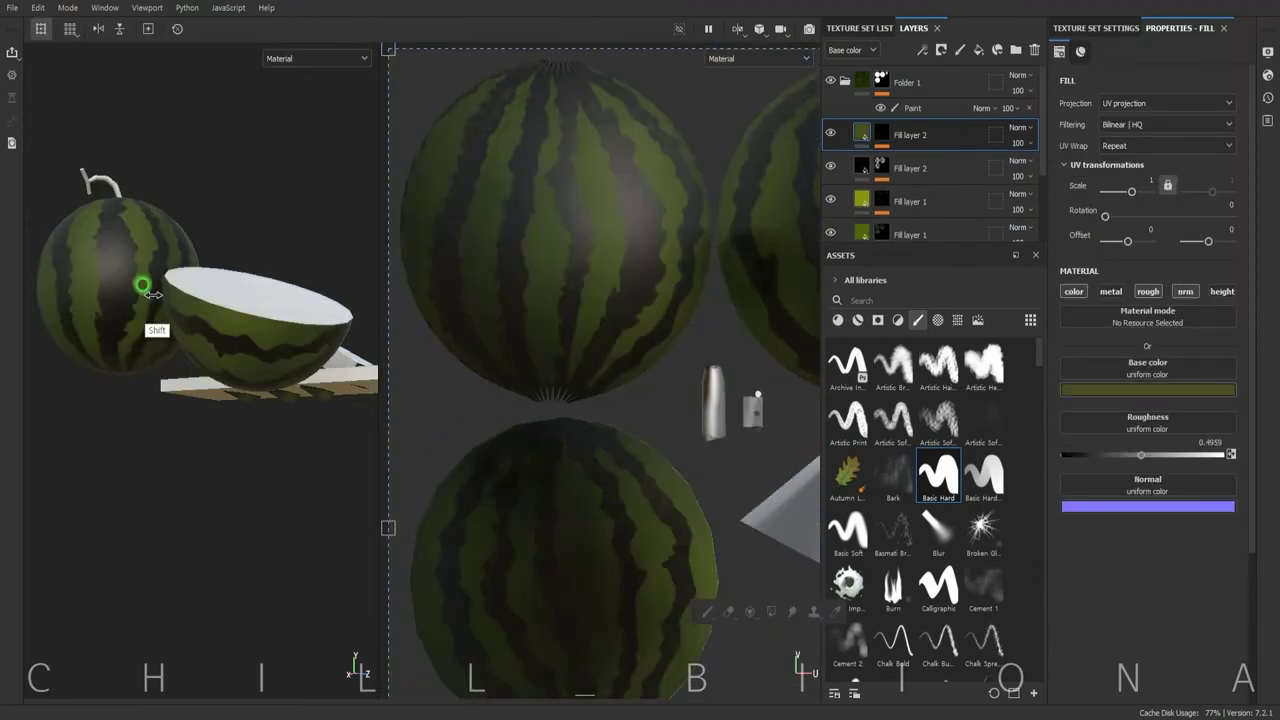
{"action": "left_click_drag", "start_coordinate": [143, 286], "coordinate": [343, 171], "text": "alt"}
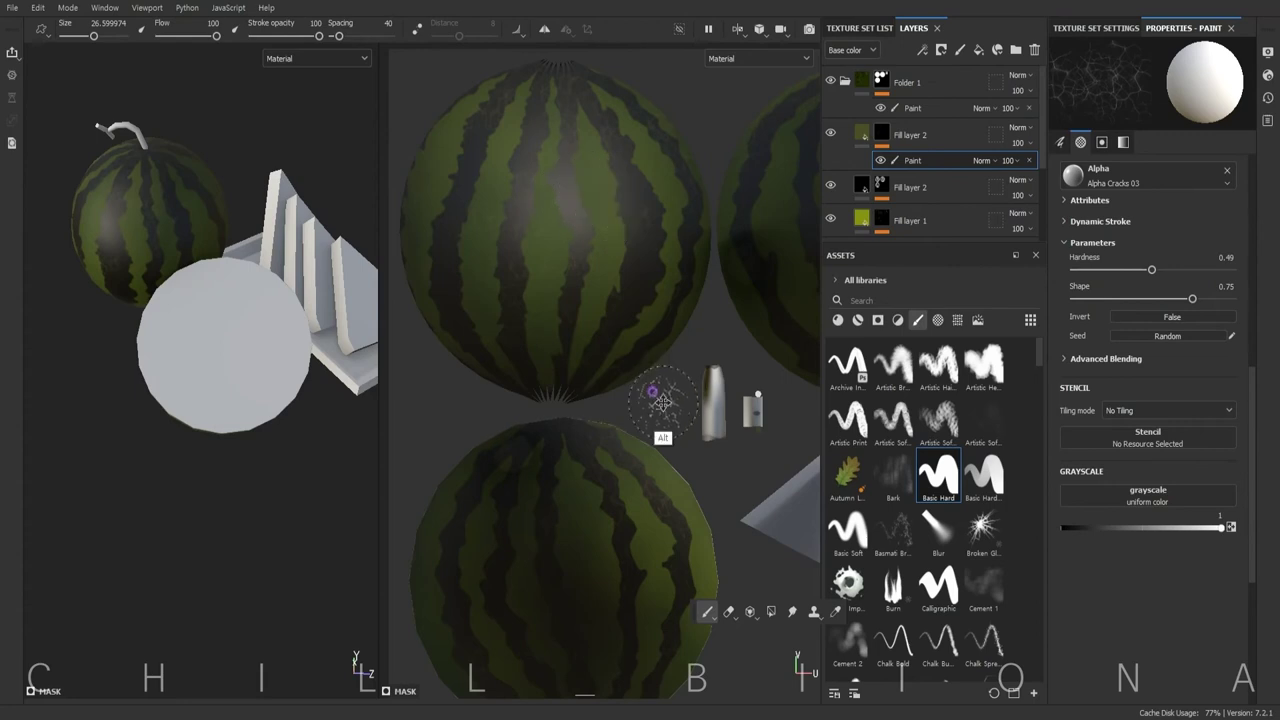
{"action": "middle_click_drag", "start_coordinate": [661, 401], "coordinate": [786, 441], "text": "alt"}
{"action": "middle_click_drag", "start_coordinate": [600, 437], "coordinate": [661, 333]}
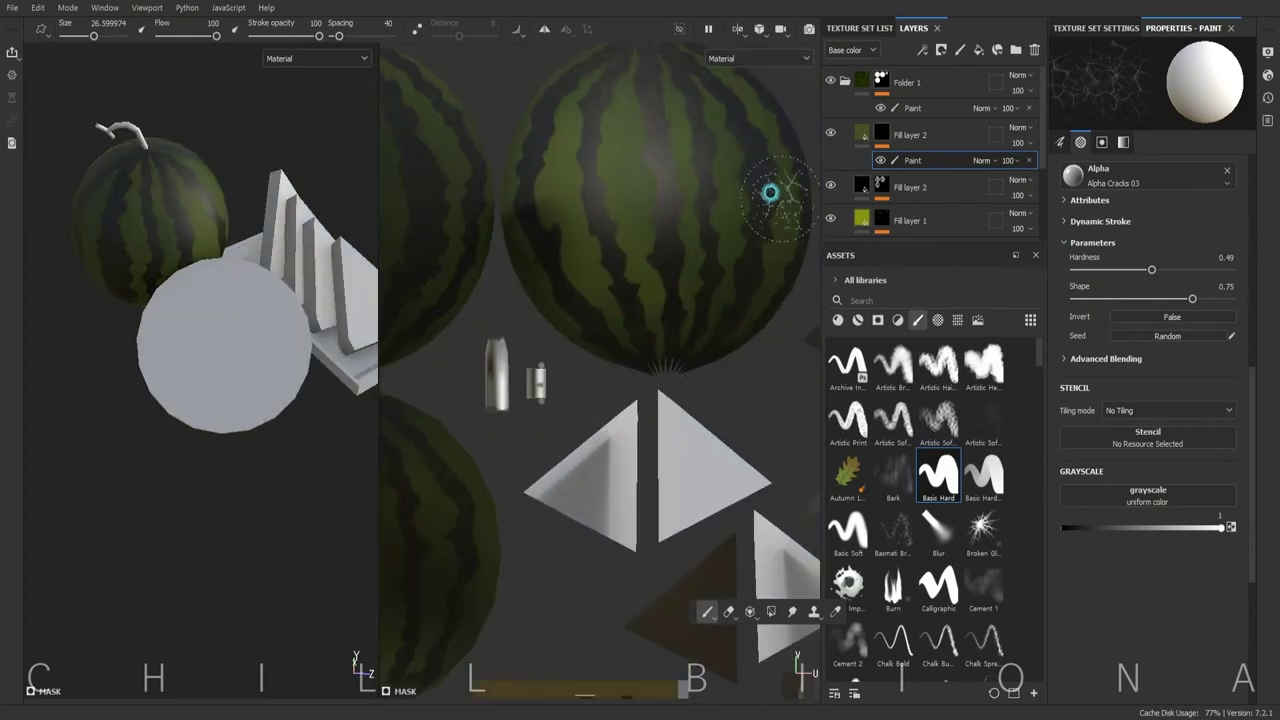
{"action": "mouse_move", "coordinate": [413, 613]}
{"action": "middle_mouse_down"}
{"action": "mouse_move", "coordinate": [578, 428]}
{"action": "mouse_move", "coordinate": [577, 302]}
{"action": "middle_mouse_up"}
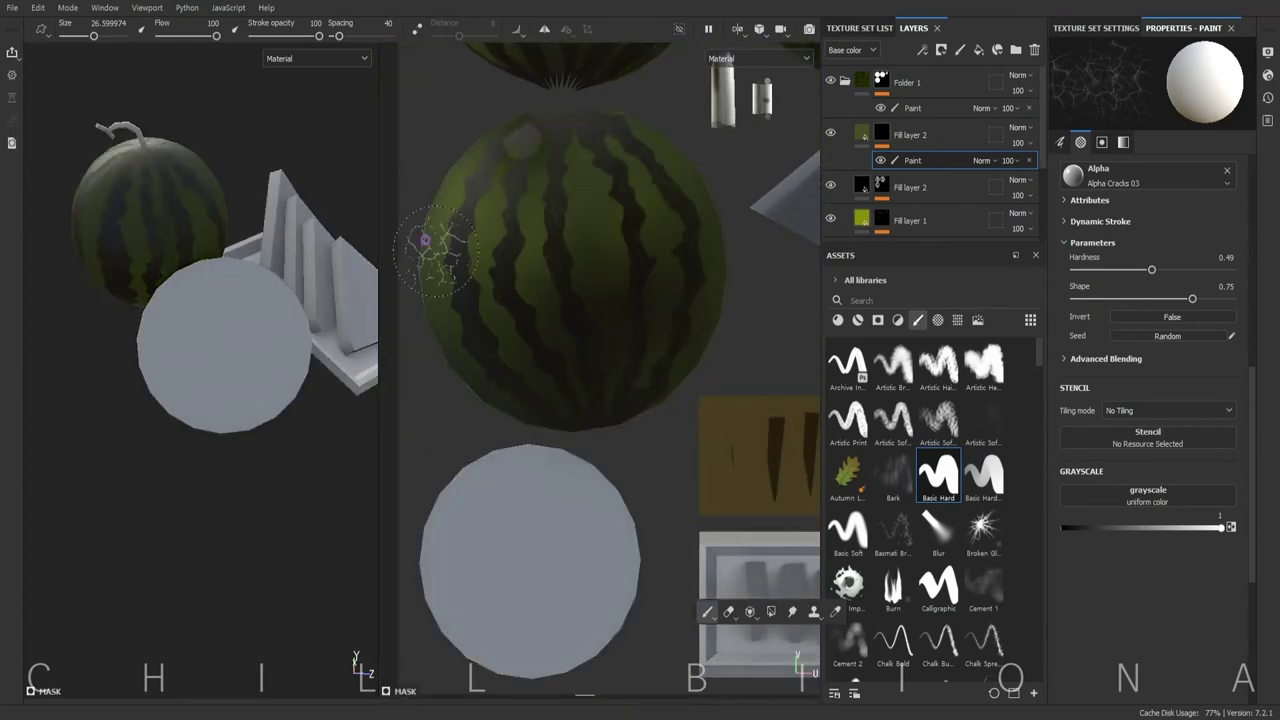
{"action": "middle_click_drag", "start_coordinate": [704, 313], "coordinate": [626, 390]}
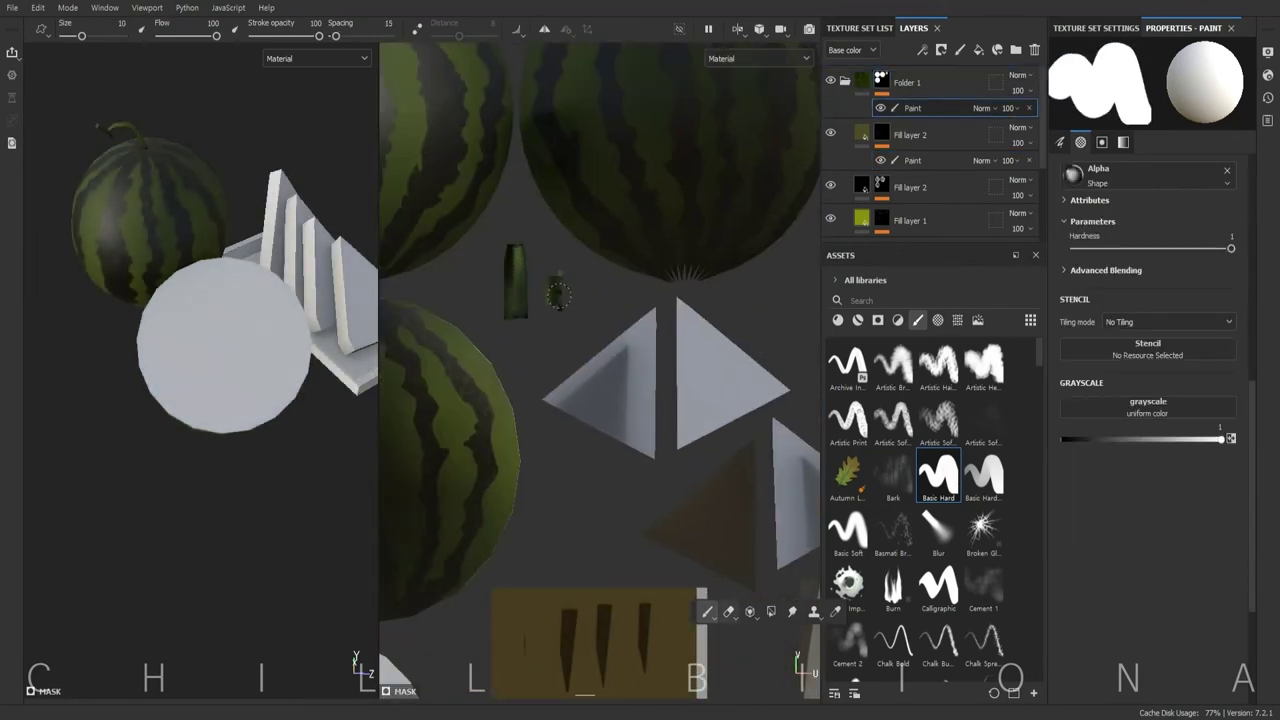
Shrink the brush and paint dark wavy stripes onto the lowest rind strip island
{"action": "scroll", "coordinate": [1042, 143], "scroll_direction": "down", "scroll_amount": 2}
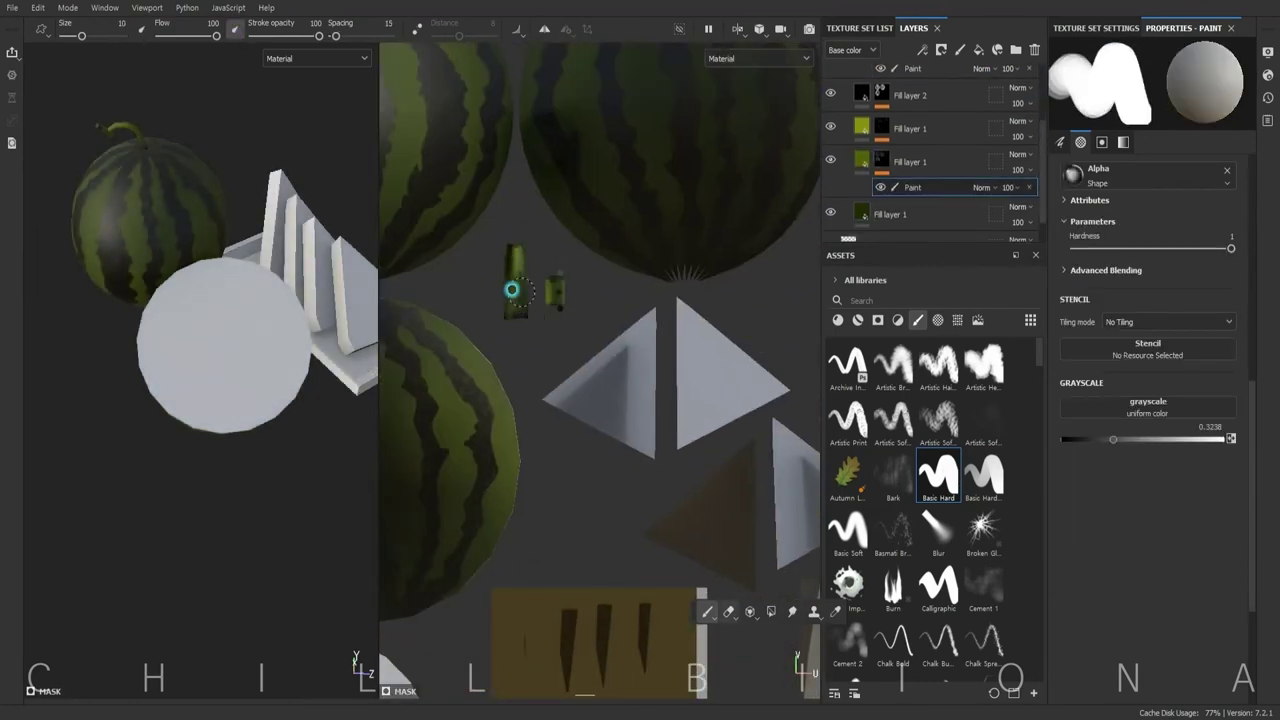
{"action": "scroll", "coordinate": [930, 150], "scroll_direction": "up", "scroll_amount": 1}
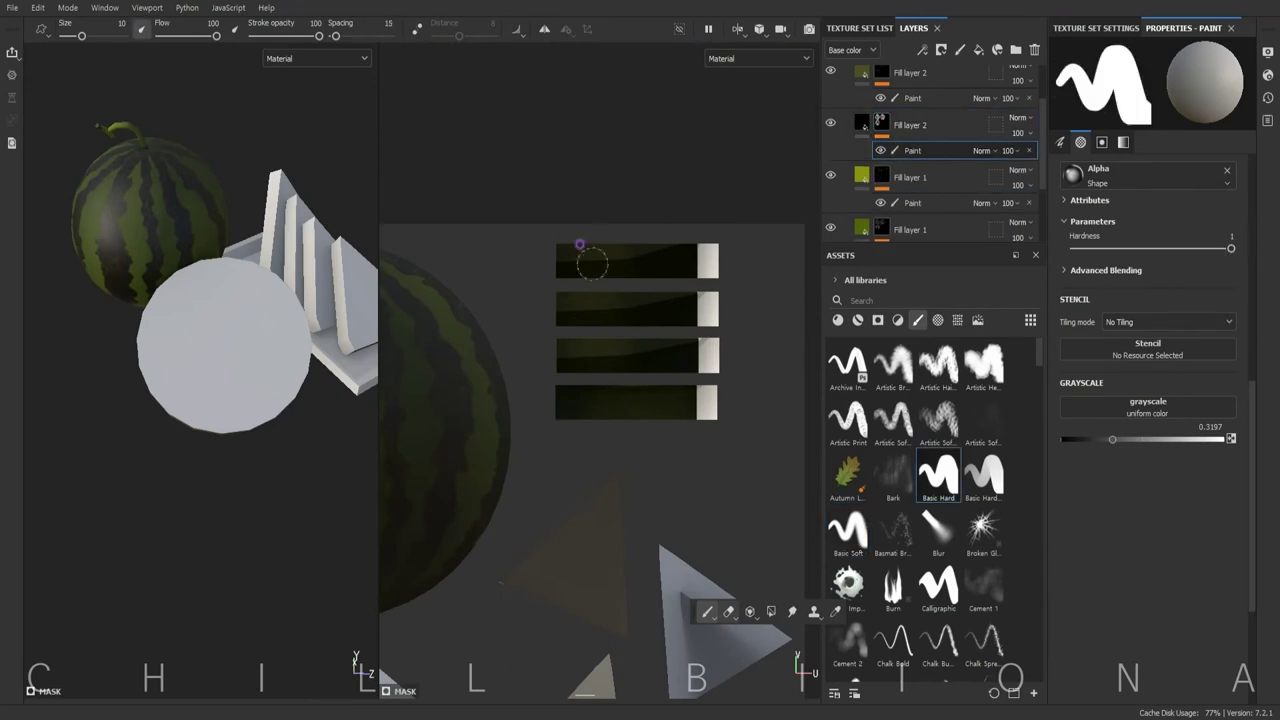
{"action": "right_click", "coordinate": [558, 184]}
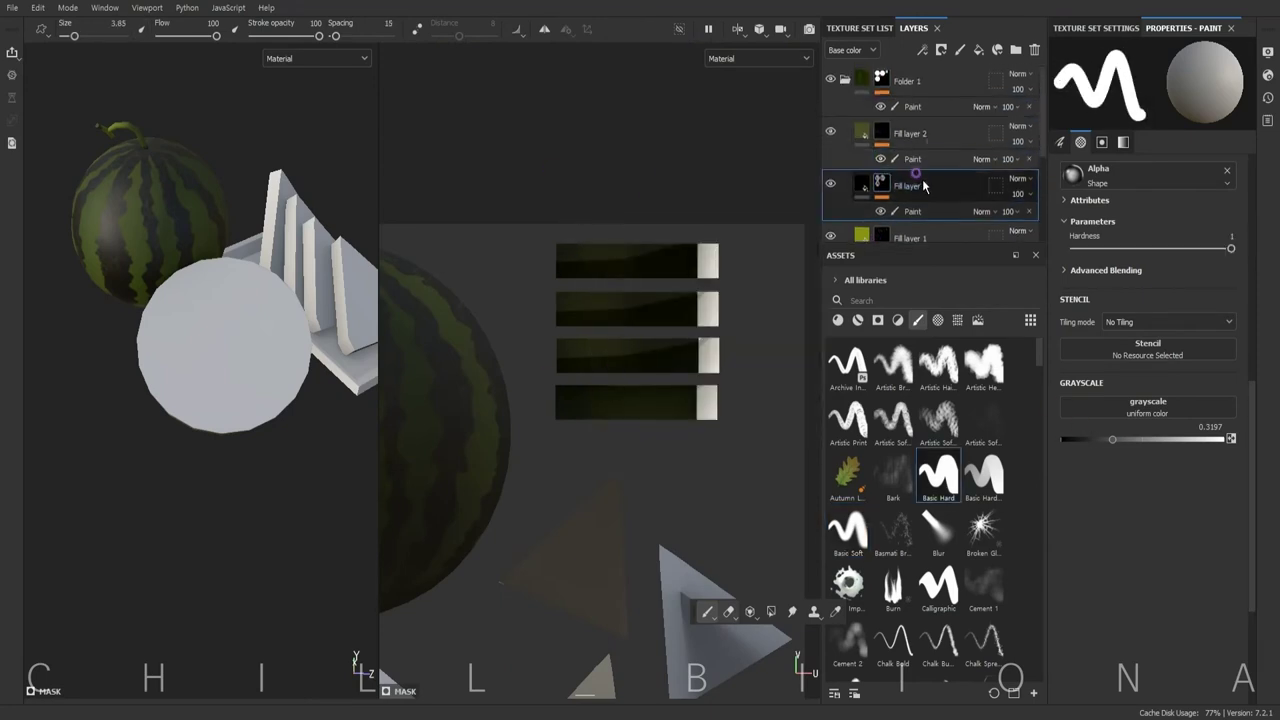
{"action": "scroll", "coordinate": [543, 428], "scroll_direction": "up", "scroll_amount": 2}
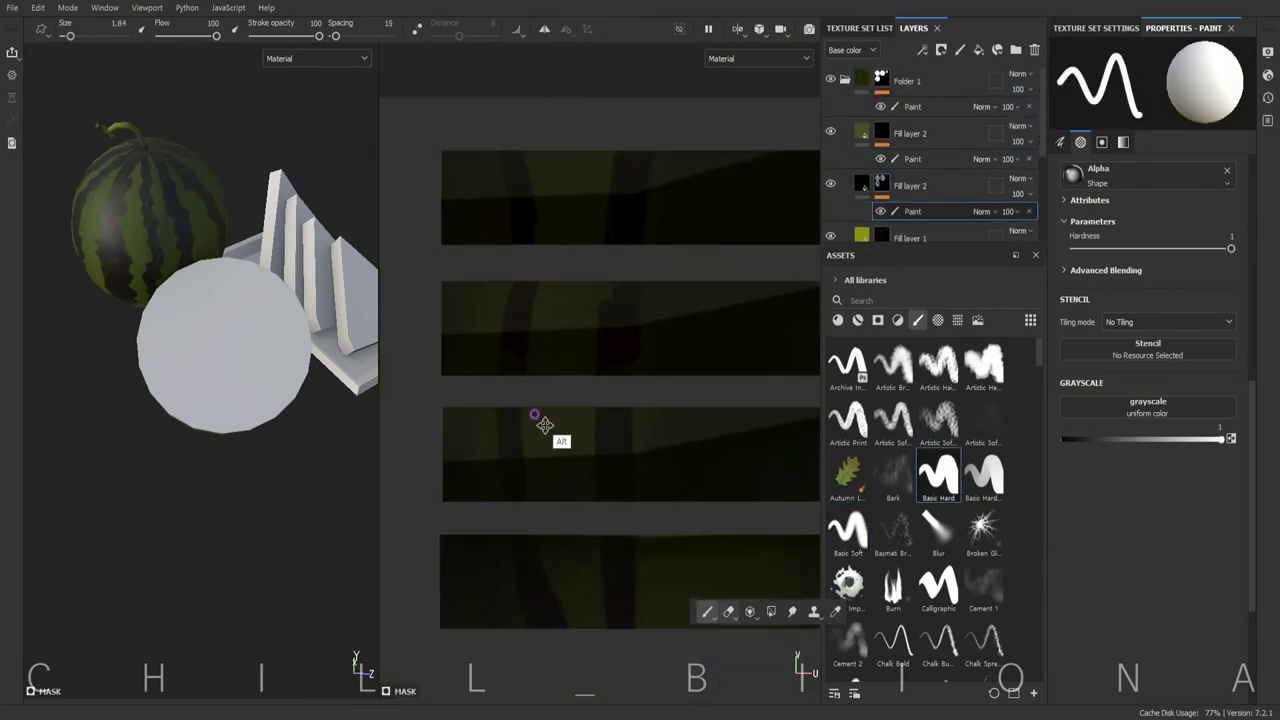
{"action": "scroll", "coordinate": [457, 374], "scroll_direction": "up", "scroll_amount": 2}
{"action": "scroll", "coordinate": [475, 476], "scroll_direction": "up", "scroll_amount": 1}
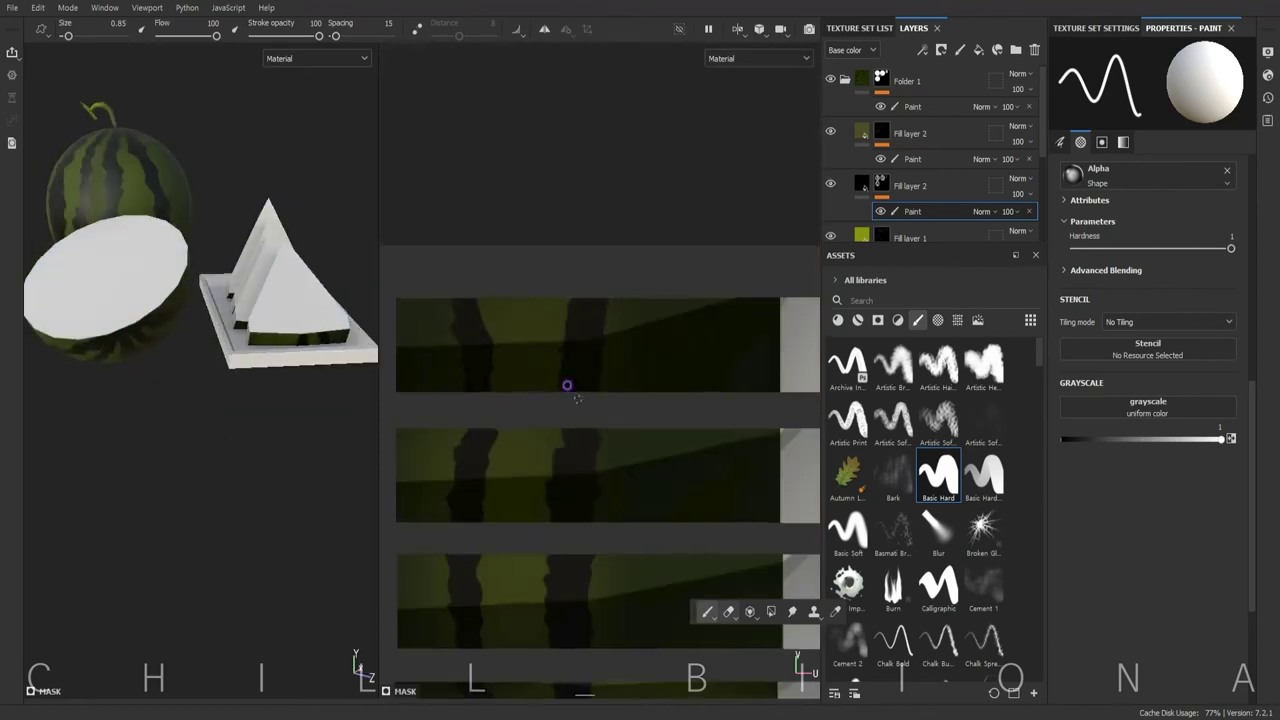
{"action": "left_click_drag", "start_coordinate": [645, 480], "coordinate": [617, 484]}
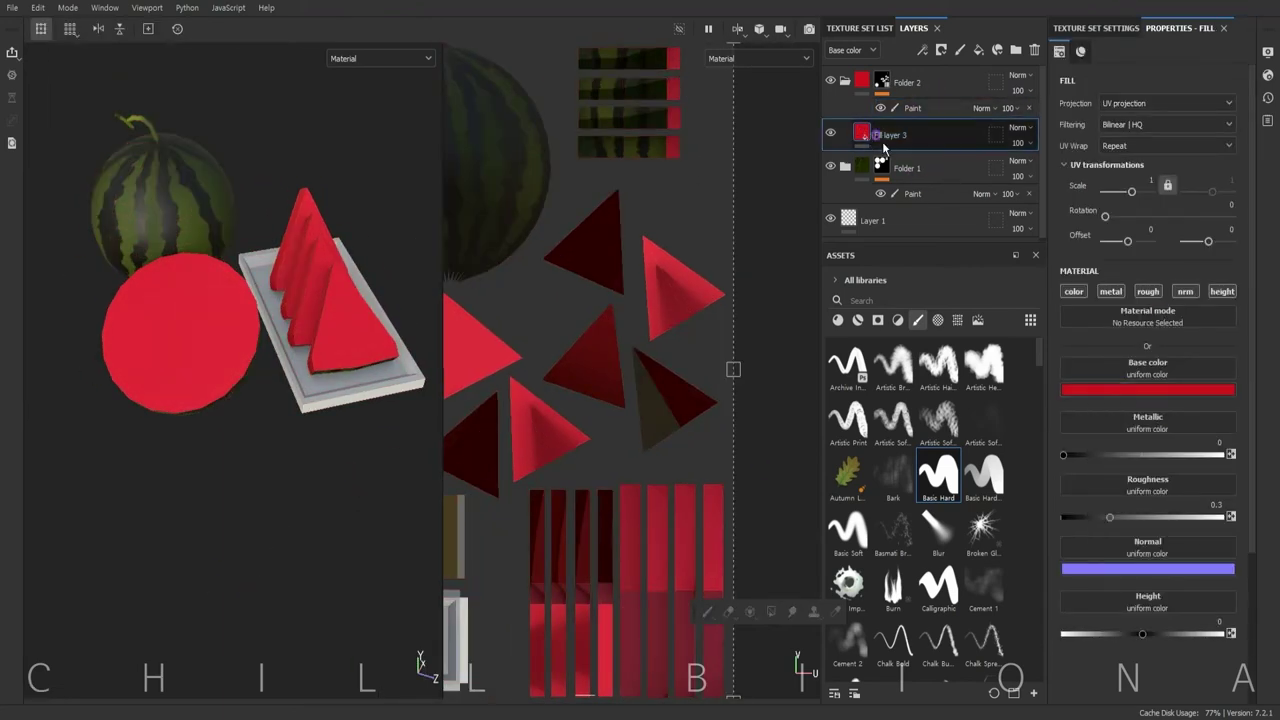
Duplicate the red flesh fill and paint lighter patches on the round slice and wedges
{"action": "key", "text": "ctrl+d"}
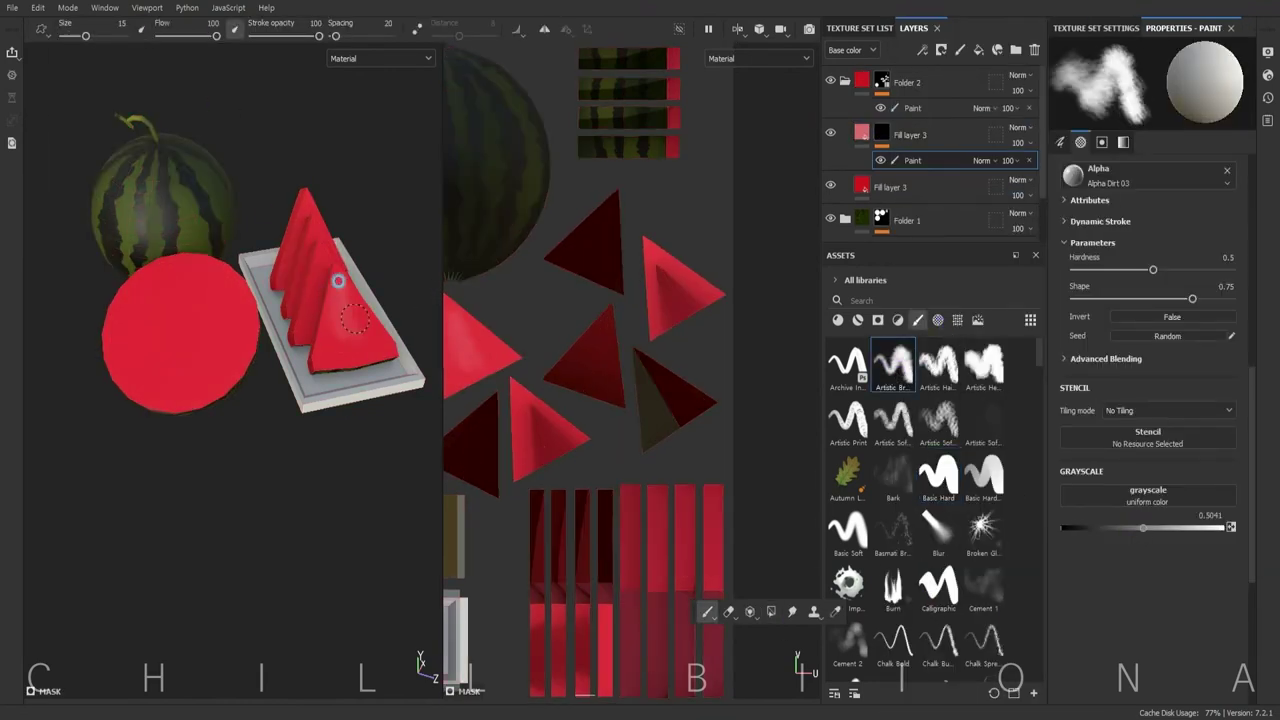
{"action": "mouse_move", "coordinate": [145, 288]}
{"action": "left_mouse_down"}
{"action": "mouse_move", "coordinate": [180, 340]}
{"action": "mouse_move", "coordinate": [228, 297]}
{"action": "left_mouse_up"}
{"action": "left_click_drag", "start_coordinate": [657, 258], "coordinate": [530, 420]}
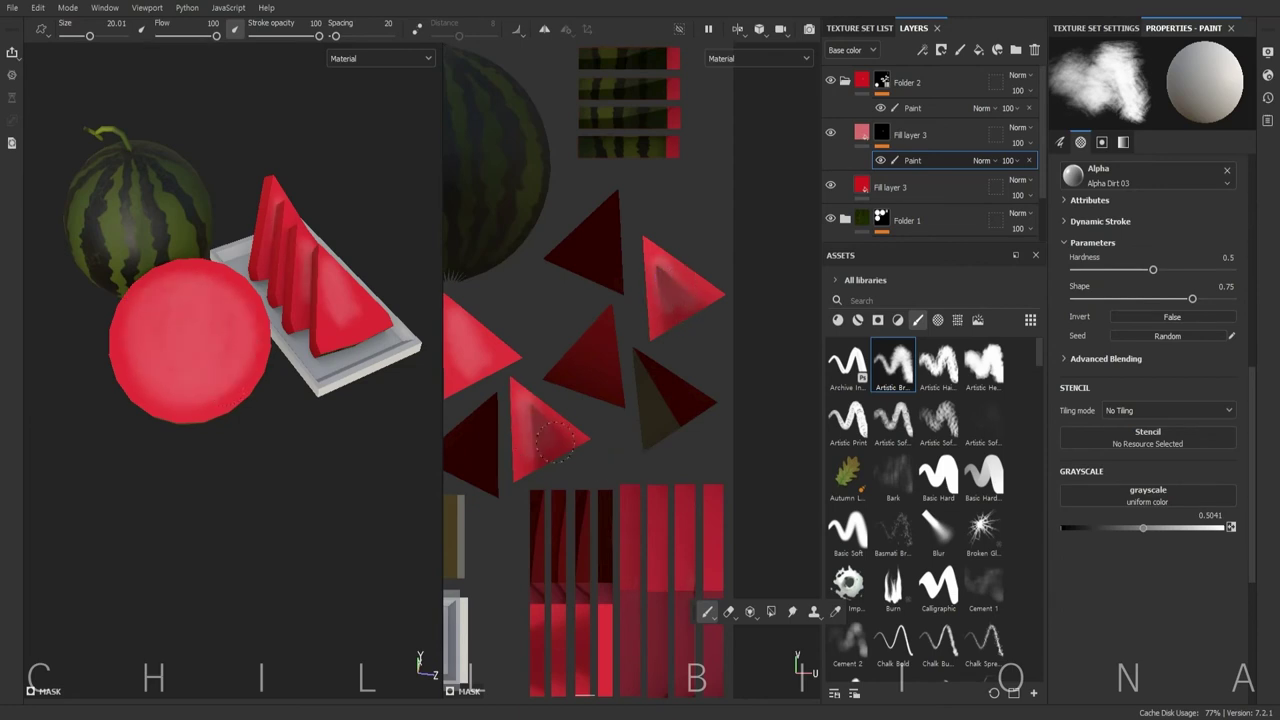
{"action": "scroll", "coordinate": [515, 430], "scroll_direction": "up", "scroll_amount": 2}
{"action": "left_click_drag", "start_coordinate": [520, 300], "coordinate": [535, 255]}
{"action": "scroll", "coordinate": [618, 305], "scroll_direction": "up", "scroll_amount": 2}
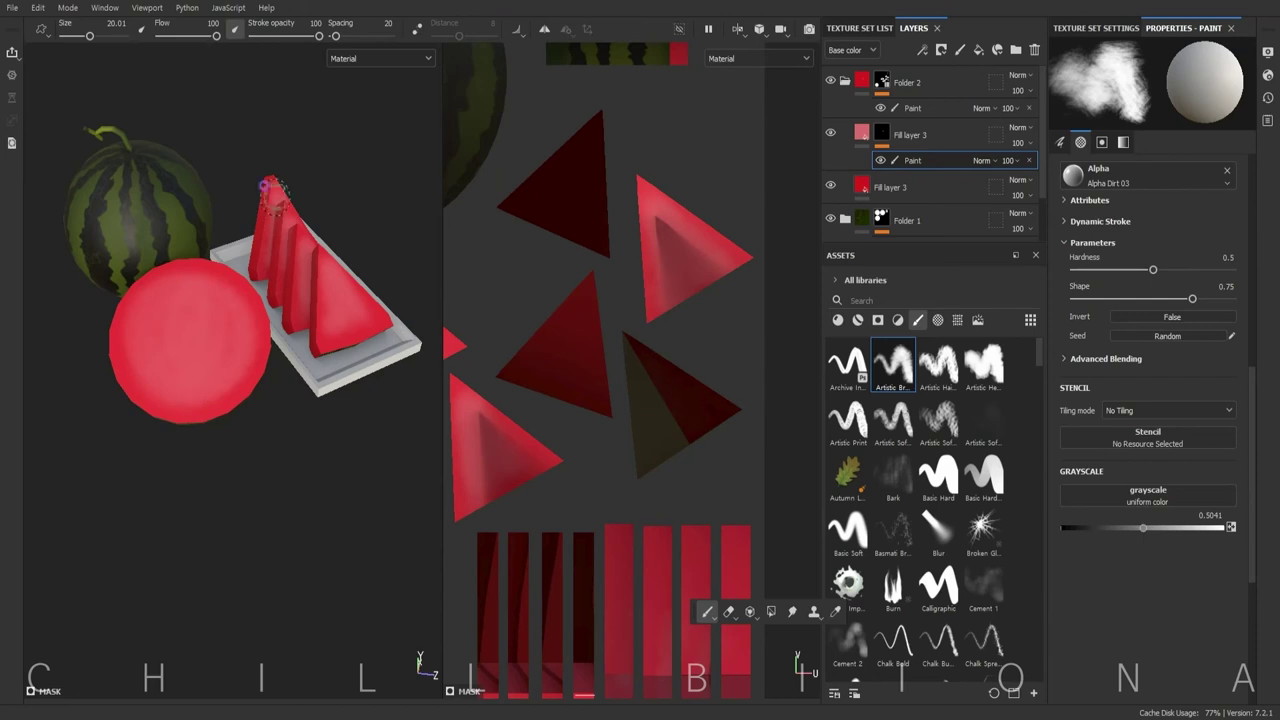
{"action": "scroll", "coordinate": [264, 168], "scroll_direction": "up", "scroll_amount": 4}
Reset the mask brush value to white and select the lighter flesh fill layer
{"action": "mouse_move", "coordinate": [340, 317]}
{"action": "left_mouse_down", "text": "alt"}
{"action": "mouse_move", "coordinate": [231, 560]}
{"action": "mouse_move", "coordinate": [326, 316]}
{"action": "left_mouse_up", "text": "alt"}
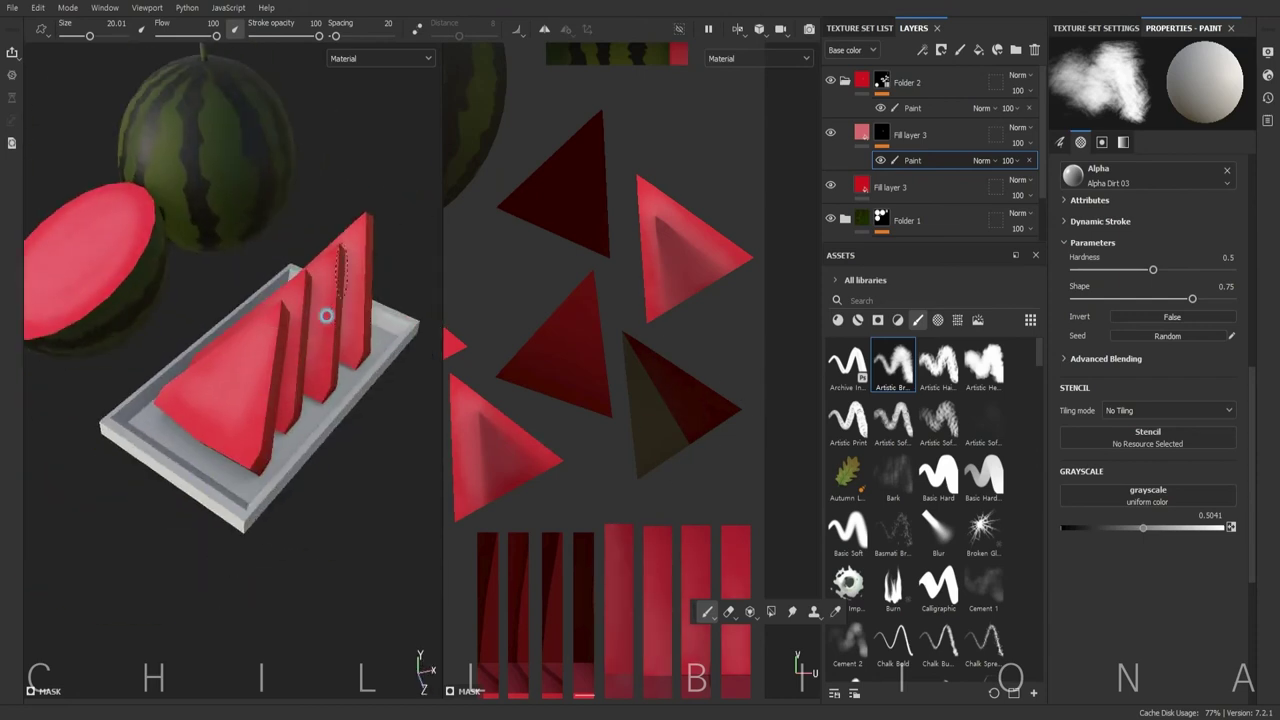
{"action": "mouse_move", "coordinate": [348, 237]}
{"action": "left_mouse_down", "text": "alt"}
{"action": "mouse_move", "coordinate": [171, 263]}
{"action": "mouse_move", "coordinate": [157, 434]}
{"action": "mouse_move", "coordinate": [201, 409]}
{"action": "left_mouse_up", "text": "alt"}
{"action": "left_click_drag", "start_coordinate": [1257, 533], "coordinate": [1258, 530]}
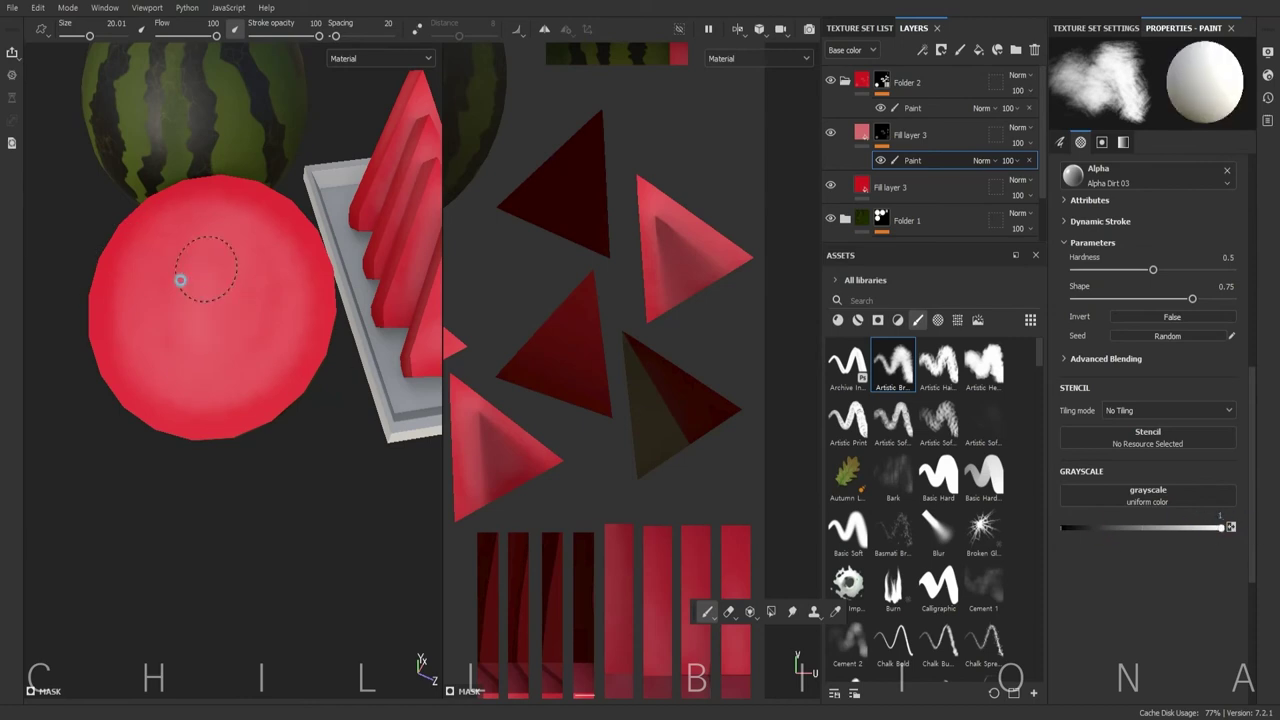
{"action": "left_click_drag", "start_coordinate": [183, 280], "coordinate": [268, 545], "text": "alt"}
{"action": "middle_click_drag", "start_coordinate": [560, 380], "coordinate": [637, 434]}
{"action": "mouse_move", "coordinate": [200, 450]}
{"action": "left_mouse_down", "text": "alt"}
{"action": "mouse_move", "coordinate": [271, 531]}
{"action": "mouse_move", "coordinate": [330, 480]}
{"action": "left_mouse_up", "text": "alt"}
{"action": "left_click", "coordinate": [971, 170]}
Duplicate the lighter flesh layer and give the copy a pale yellow-green base colour
{"action": "key", "text": "ctrl+d"}
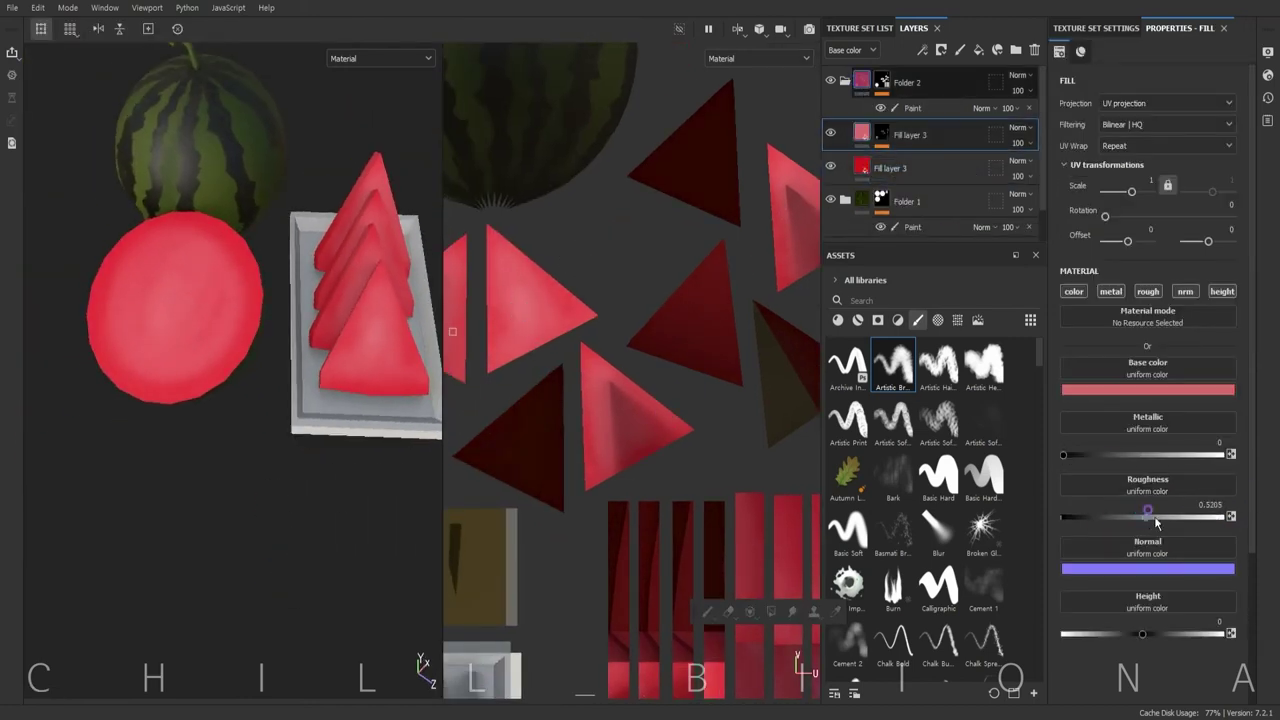
{"action": "left_click", "coordinate": [873, 137]}
{"action": "left_click", "coordinate": [862, 142]}
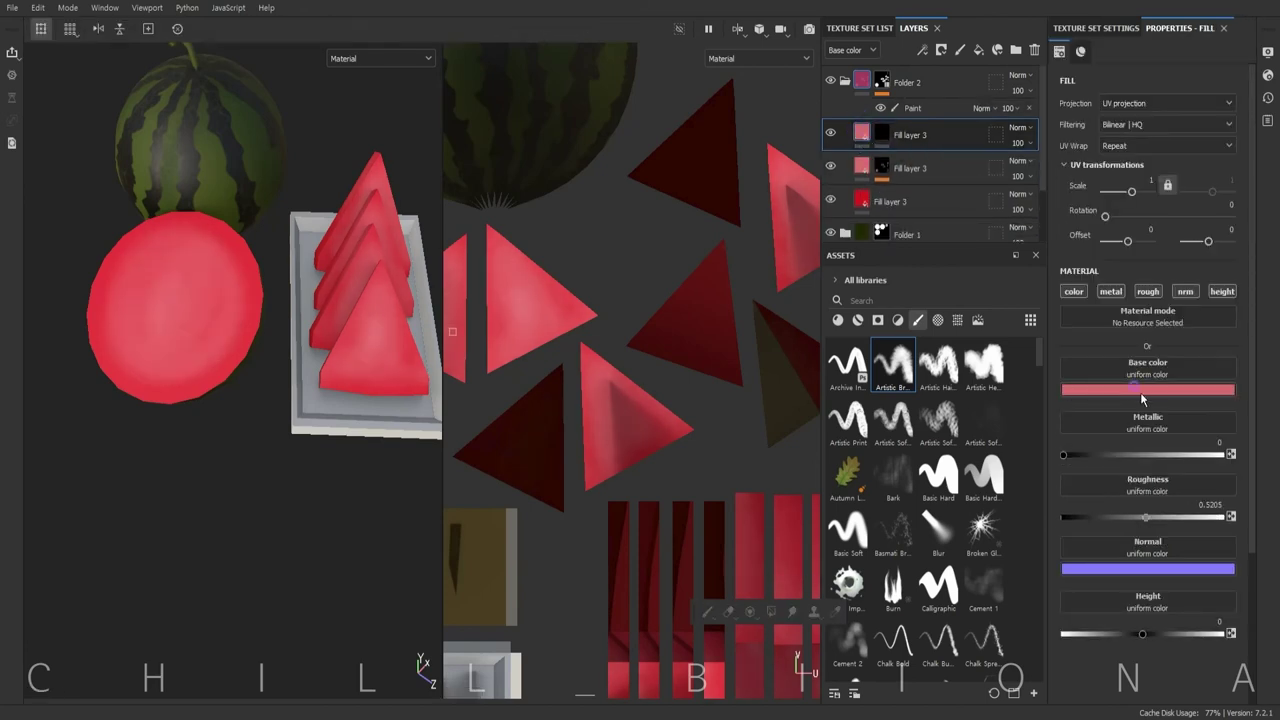
{"action": "left_click", "coordinate": [1140, 390]}
Paint its mask as a pale rind ring around the round slice and wedges' lower strips
{"action": "left_click", "coordinate": [1129, 449]}
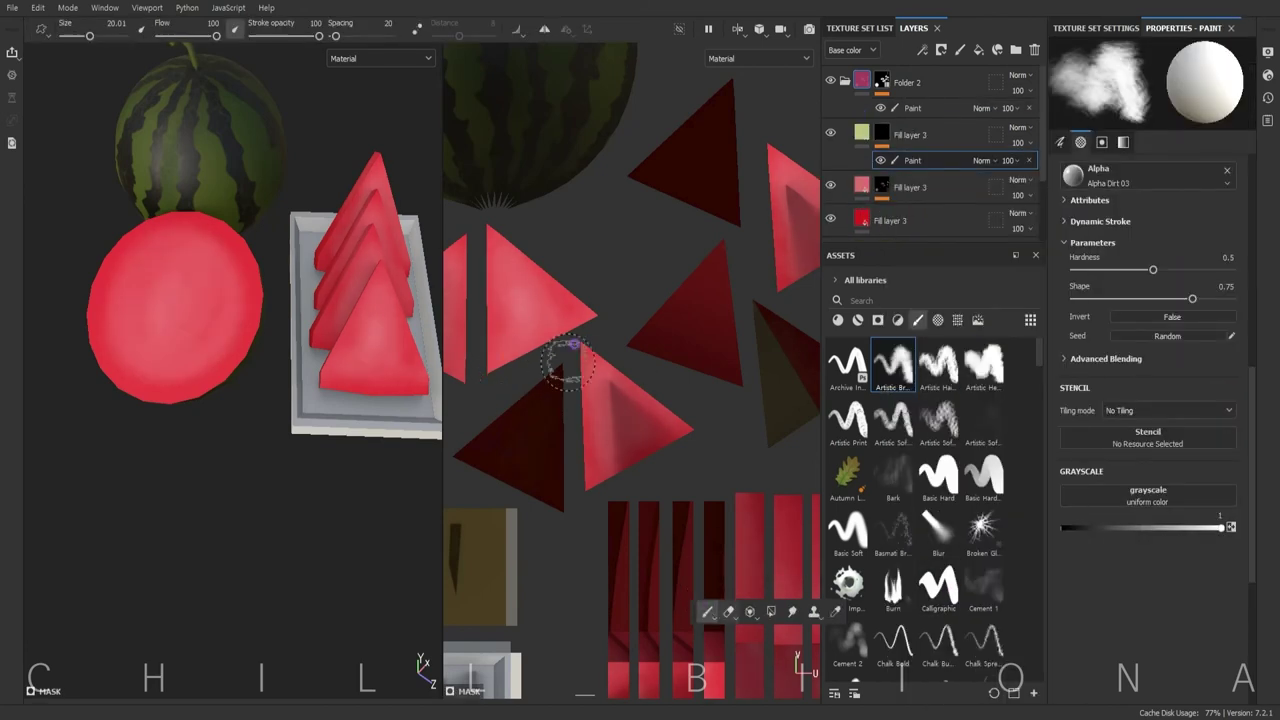
{"action": "scroll", "coordinate": [728, 397], "scroll_direction": "down", "scroll_amount": 3}
{"action": "mouse_move", "coordinate": [476, 408]}
{"action": "left_mouse_down"}
{"action": "mouse_move", "coordinate": [480, 500]}
{"action": "mouse_move", "coordinate": [600, 408]}
{"action": "mouse_move", "coordinate": [545, 385]}
{"action": "mouse_move", "coordinate": [585, 508]}
{"action": "left_mouse_up"}
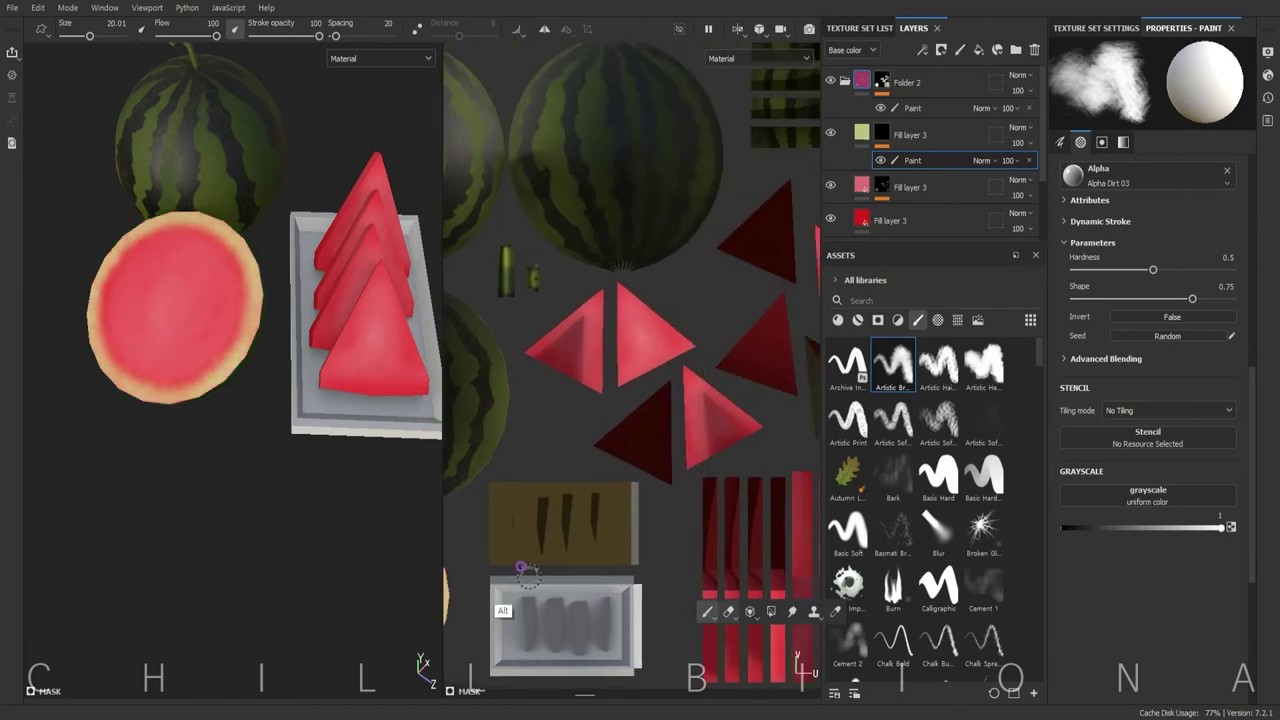
{"action": "middle_click_drag", "start_coordinate": [585, 508], "coordinate": [598, 538]}
{"action": "scroll", "coordinate": [598, 538], "scroll_direction": "down", "scroll_amount": 2}
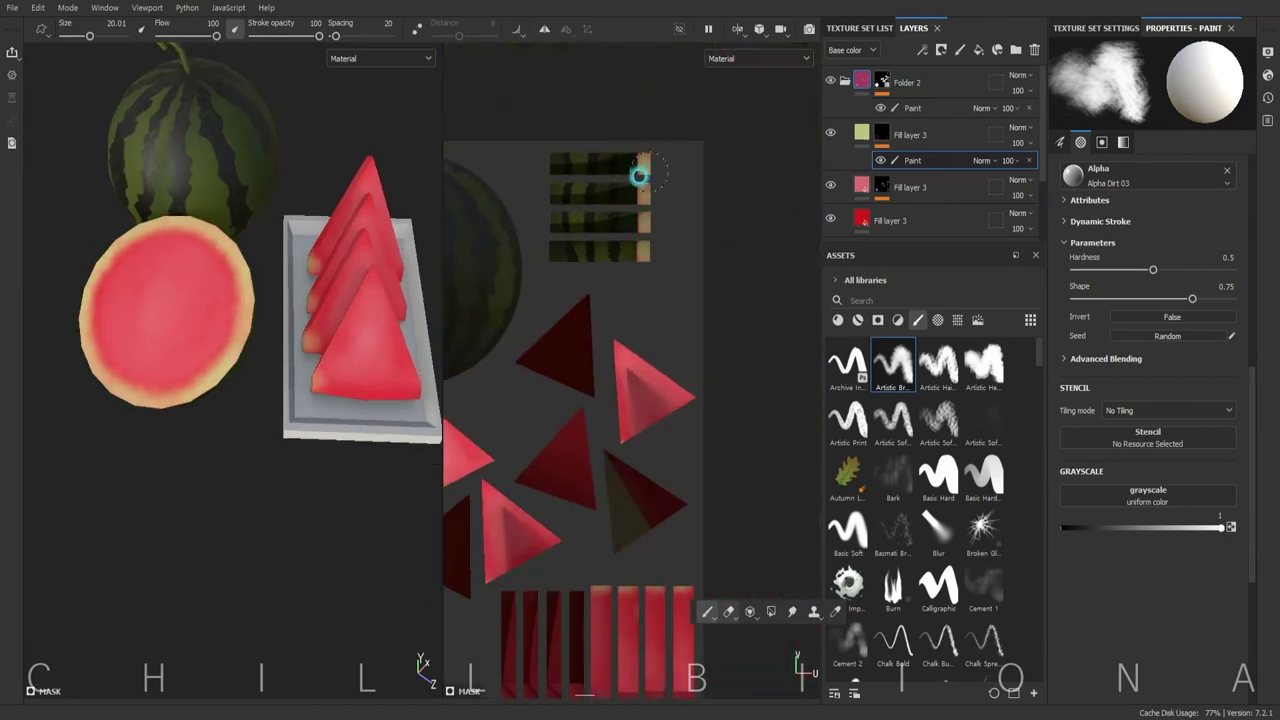
{"action": "scroll", "coordinate": [534, 543], "scroll_direction": "up", "scroll_amount": 1}
{"action": "mouse_move", "coordinate": [540, 545]}
{"action": "left_mouse_down"}
{"action": "mouse_move", "coordinate": [602, 634]}
{"action": "mouse_move", "coordinate": [585, 540]}
{"action": "left_mouse_up"}
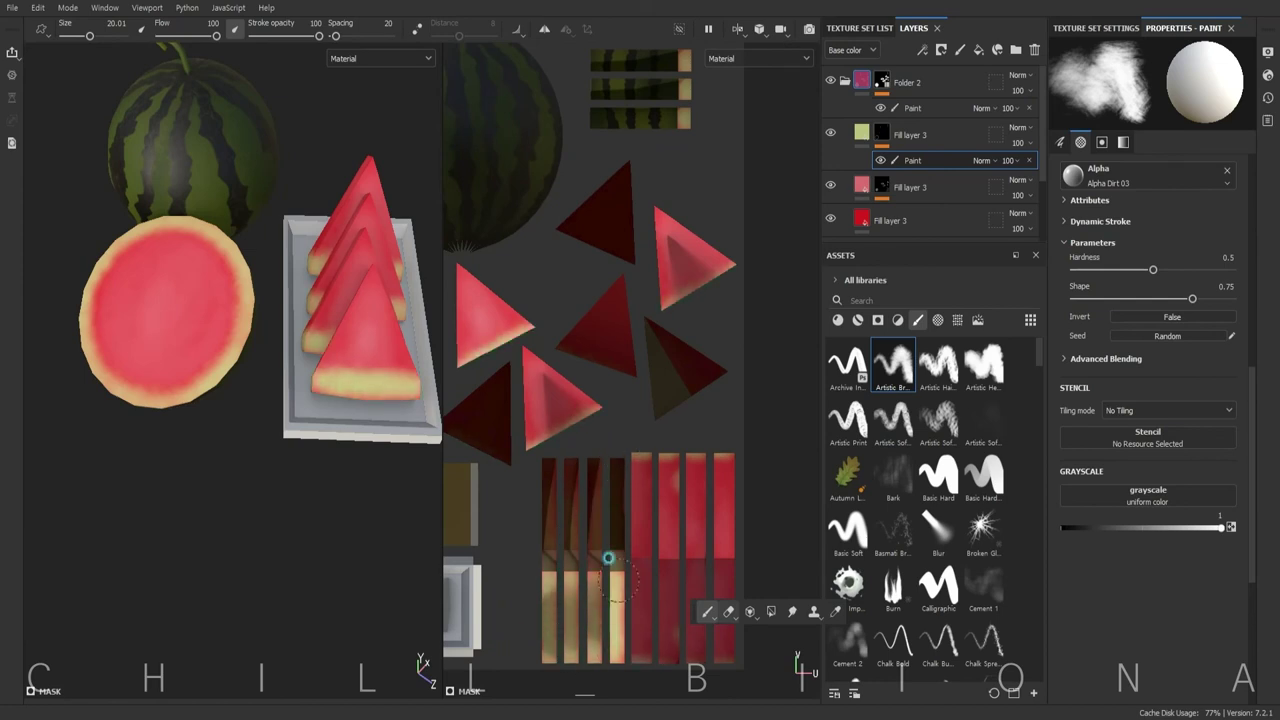
Touch up the rind band, toggling black/white with X and a brush size of about 3.5
{"action": "key", "text": "x"}
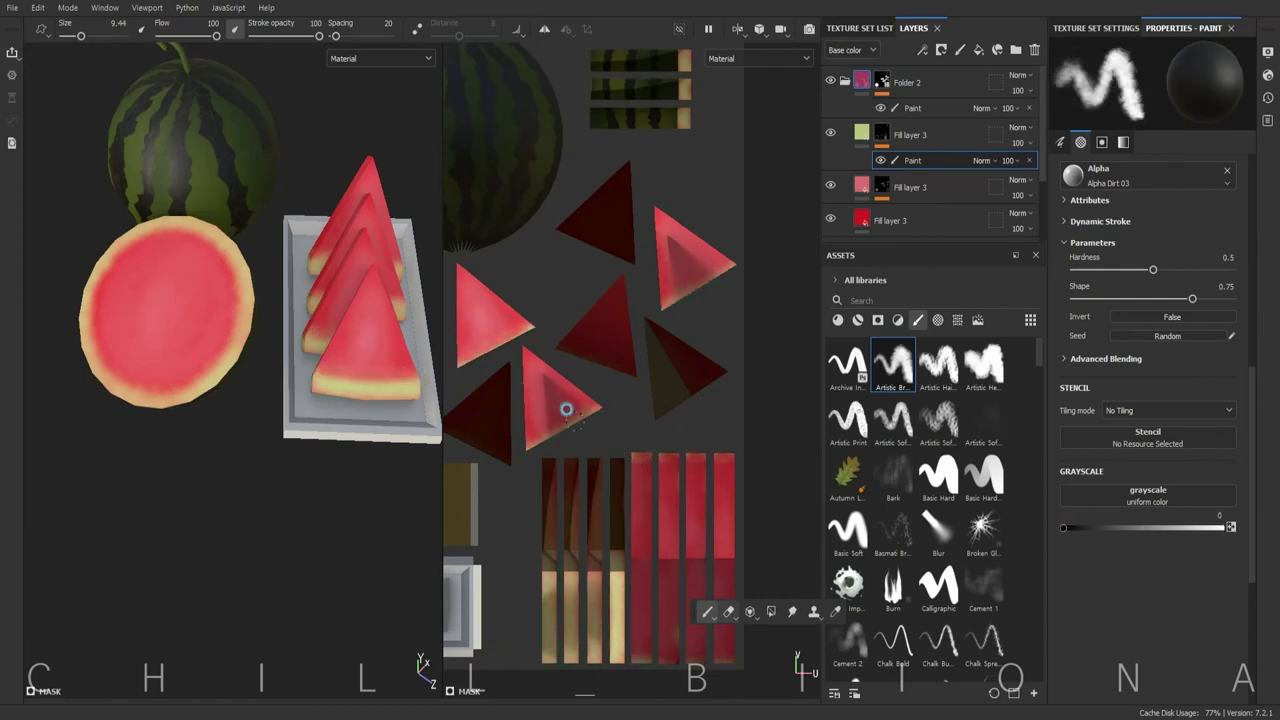
{"action": "middle_click_drag", "start_coordinate": [545, 425], "coordinate": [625, 395]}
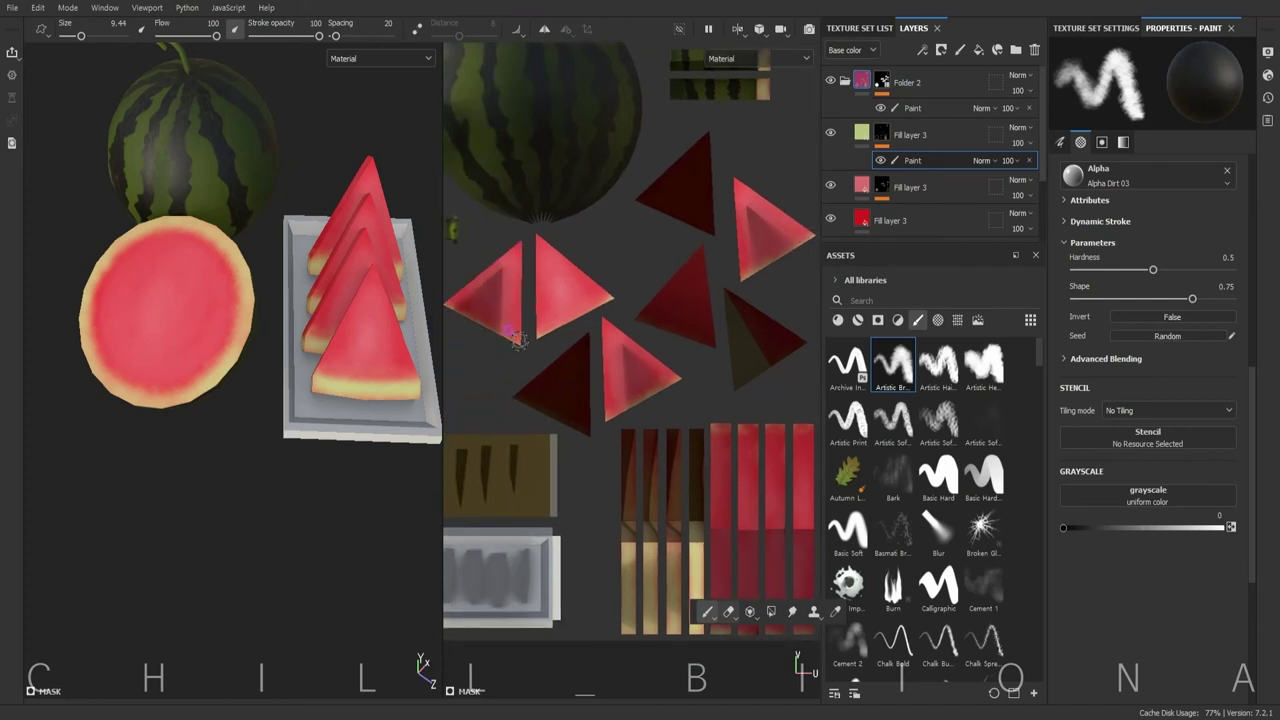
{"action": "left_click_drag", "start_coordinate": [443, 340], "coordinate": [555, 345]}
{"action": "scroll", "coordinate": [422, 354], "scroll_direction": "up", "scroll_amount": 3}
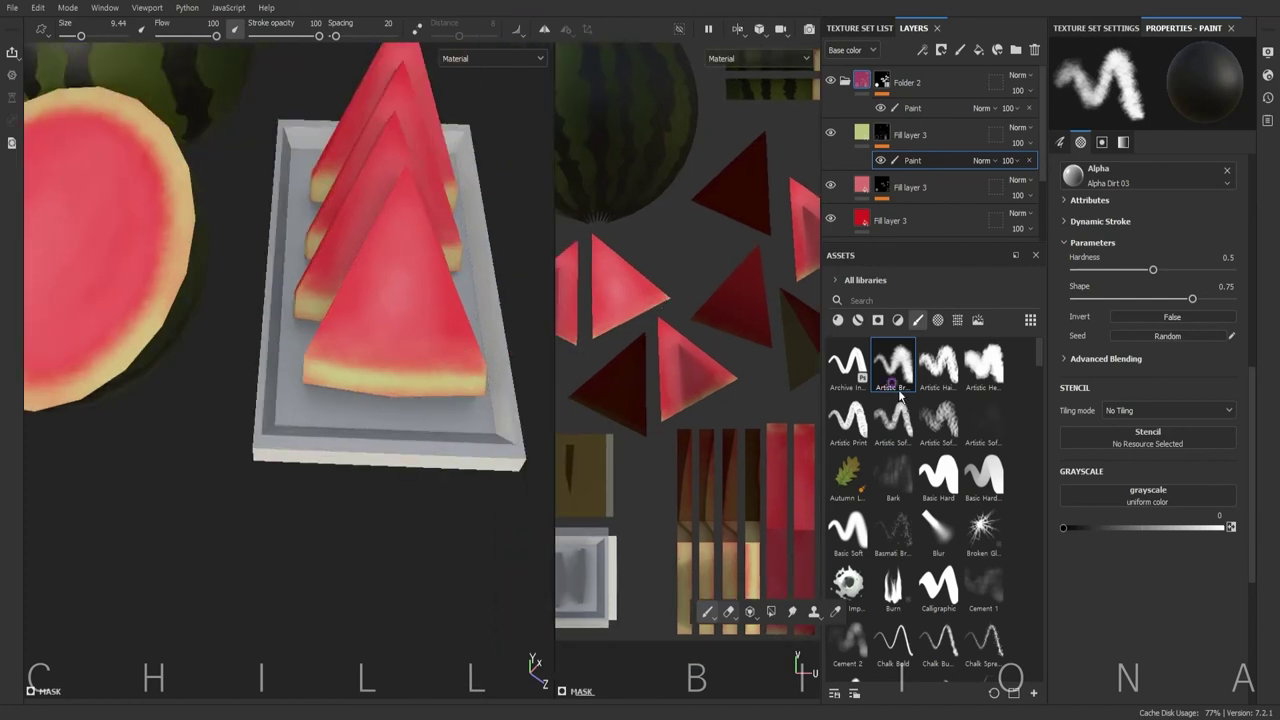
{"action": "key", "text": "x"}
{"action": "right_click_drag", "start_coordinate": [472, 396], "coordinate": [353, 393], "text": "ctrl"}
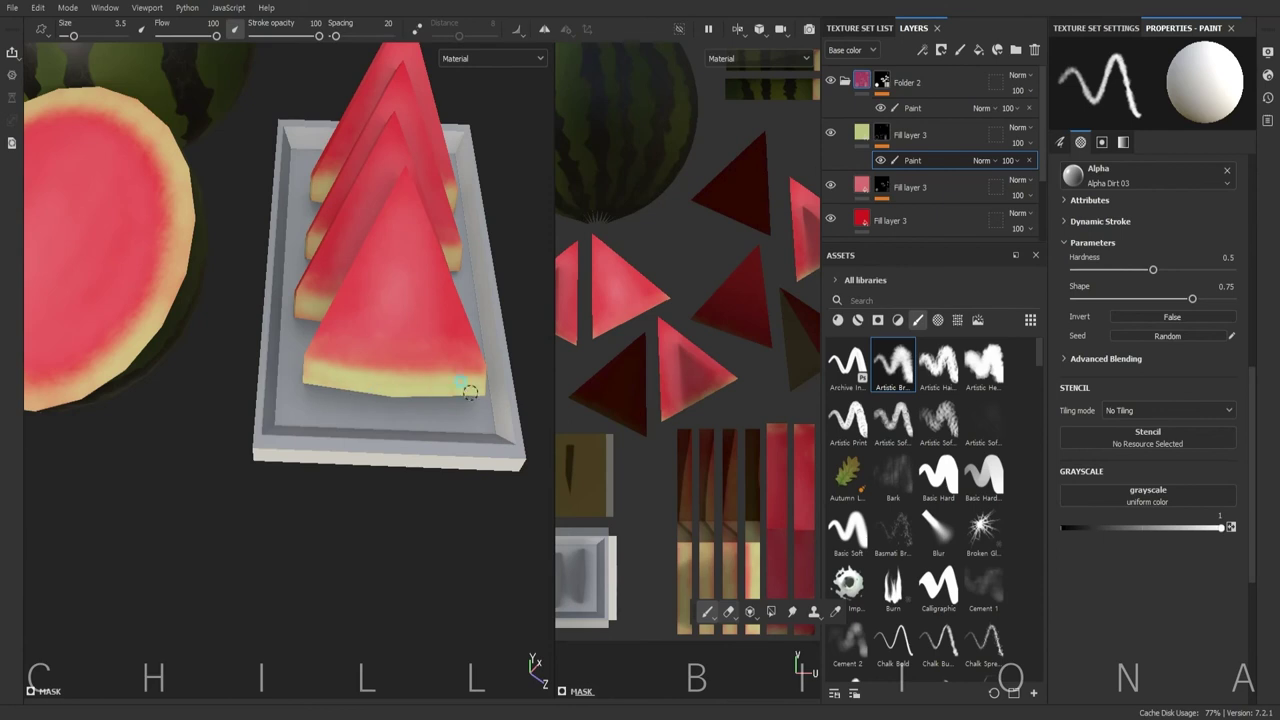
{"action": "scroll", "coordinate": [625, 322], "scroll_direction": "up", "scroll_amount": 3}
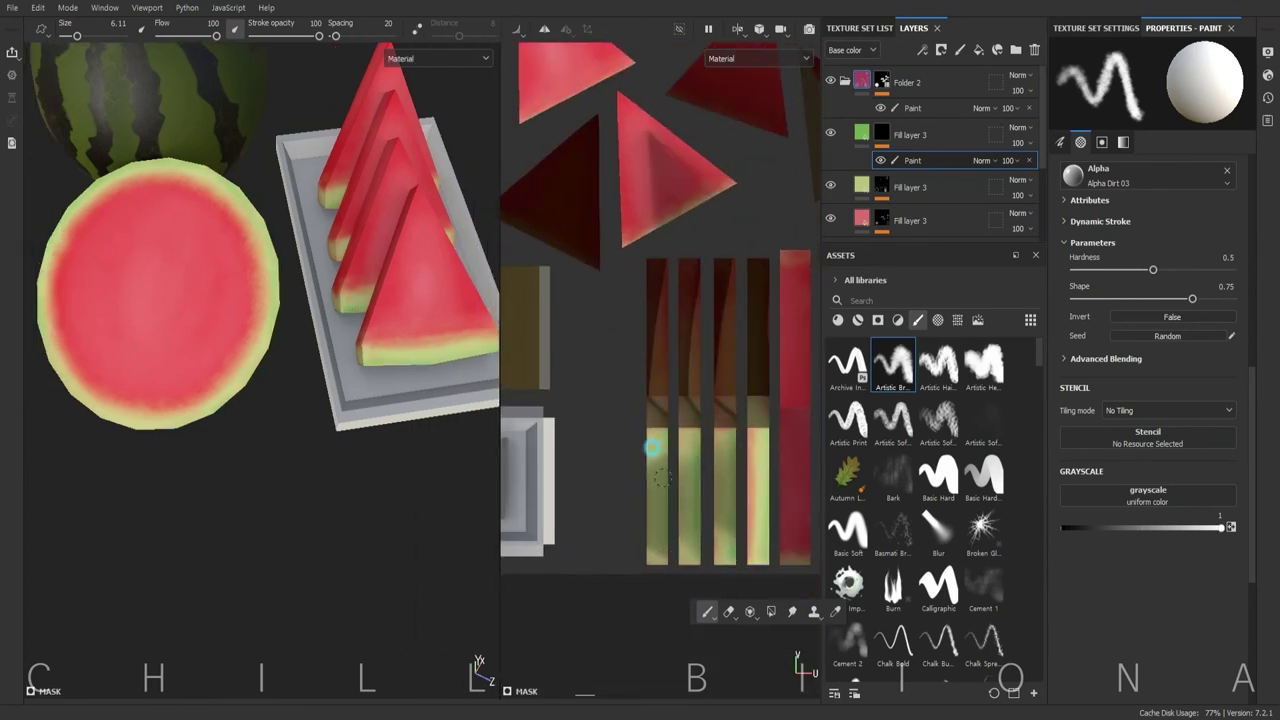
{"action": "key", "text": "x"}
{"action": "left_click_drag", "start_coordinate": [328, 195], "coordinate": [422, 369], "text": "alt"}
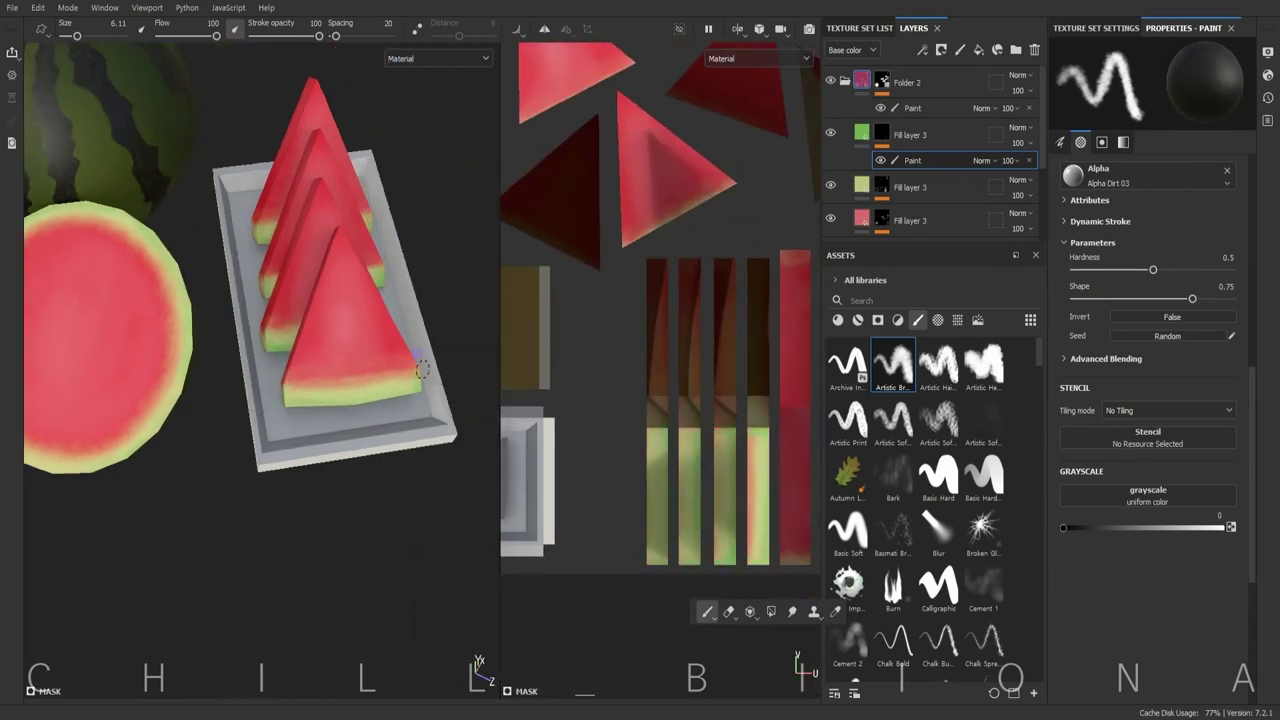
Add Wood American Cherry in a black-masked folder and polygon-fill it onto the tray
{"action": "left_click_drag", "start_coordinate": [386, 586], "coordinate": [329, 529], "text": "alt"}
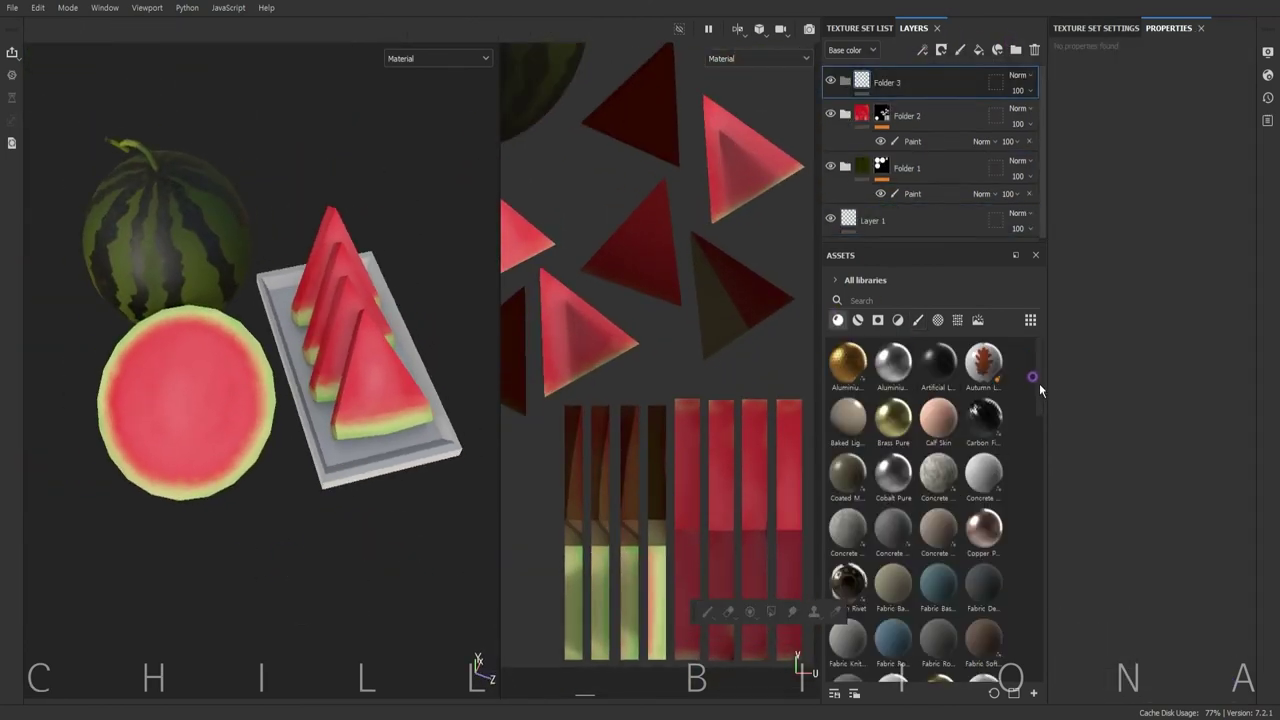
{"action": "left_click_drag", "start_coordinate": [1039, 383], "coordinate": [1040, 645]}
{"action": "left_click_drag", "start_coordinate": [938, 597], "coordinate": [900, 90]}
{"action": "right_click", "coordinate": [862, 82]}
{"action": "left_click", "coordinate": [966, 372]}
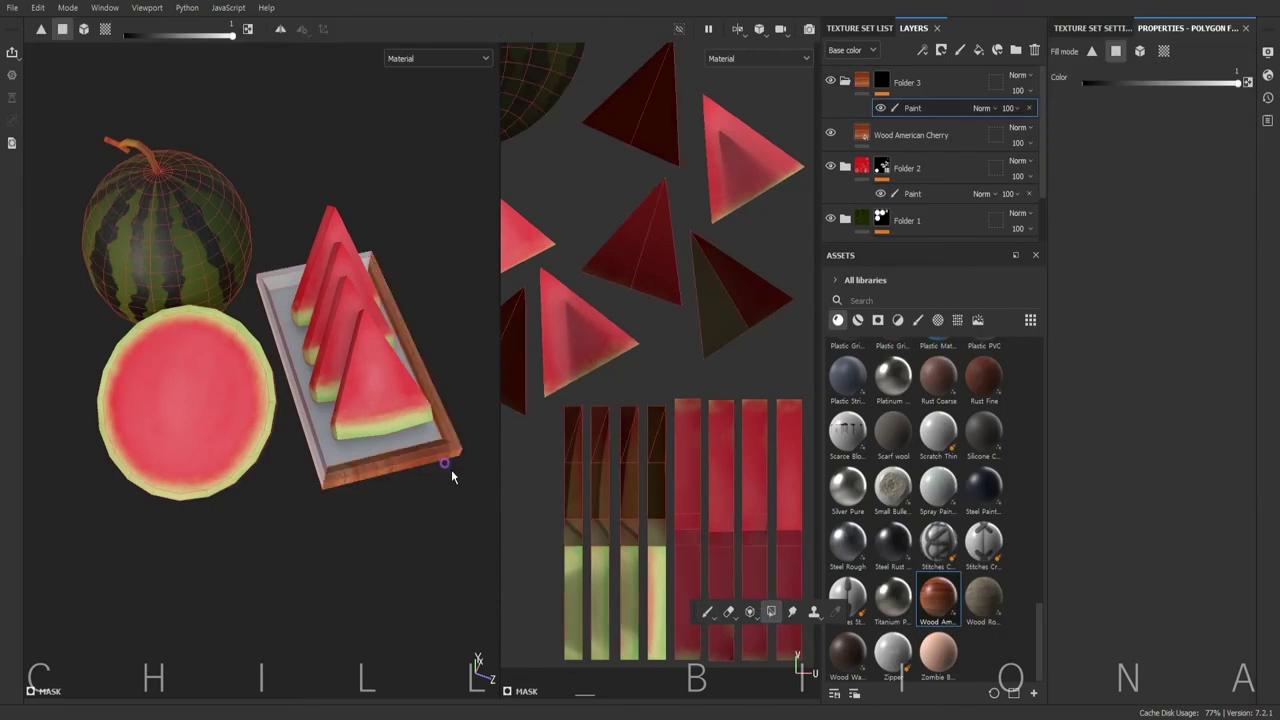
{"action": "left_click", "coordinate": [286, 263]}
{"action": "left_click", "coordinate": [911, 134]}
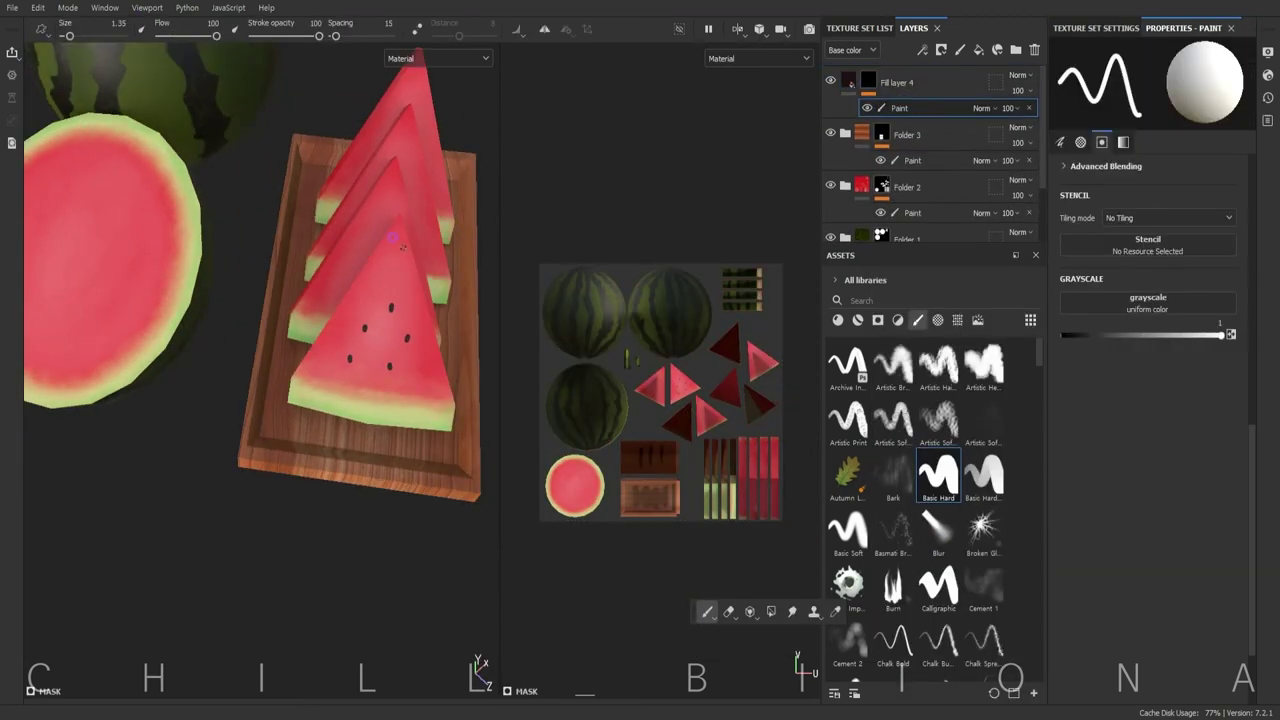
Zoom into the slice islands in the UV layout to place the seeds
{"action": "right_click_drag", "start_coordinate": [606, 234], "coordinate": [500, 358], "text": "alt"}
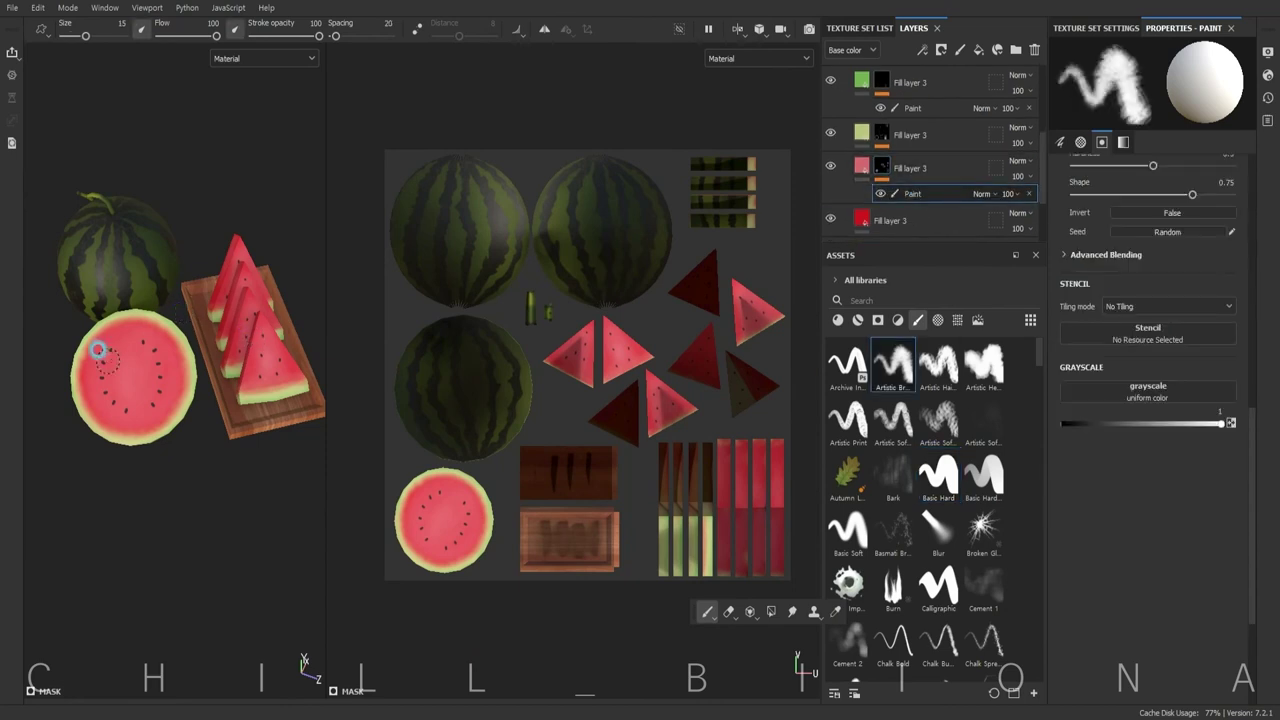
{"action": "scroll", "coordinate": [97, 349], "scroll_direction": "up", "scroll_amount": 3}
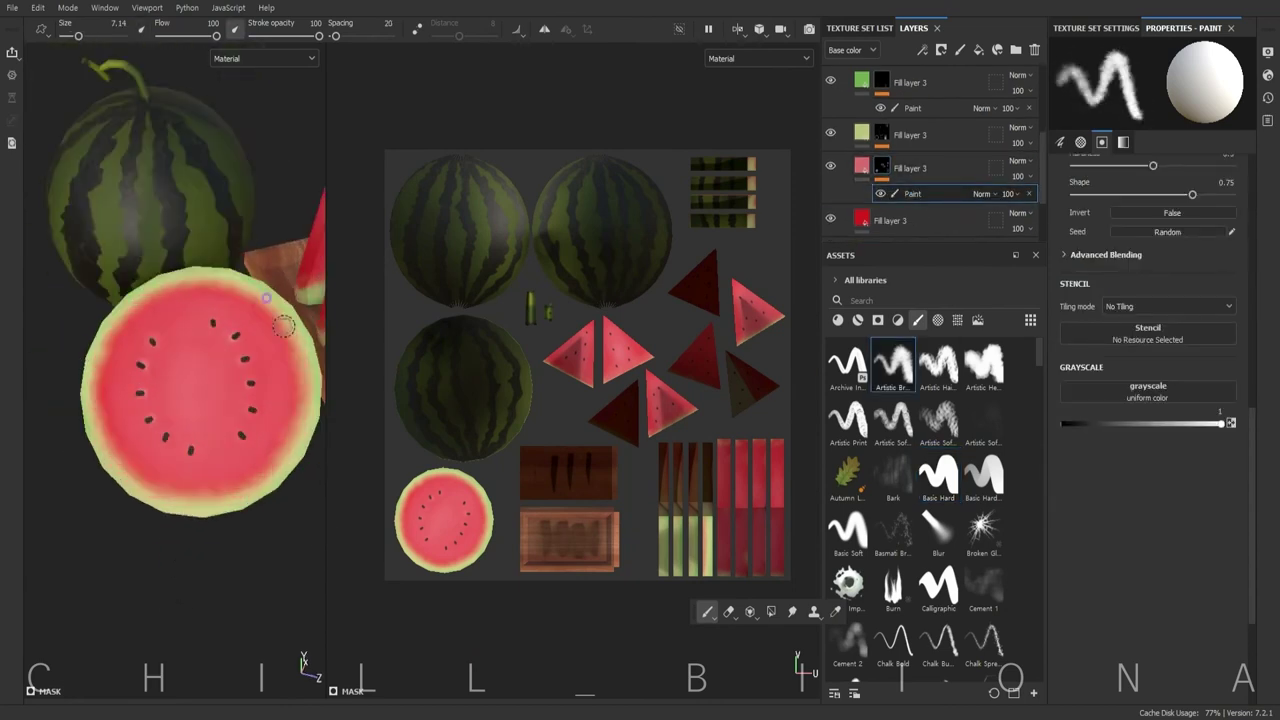